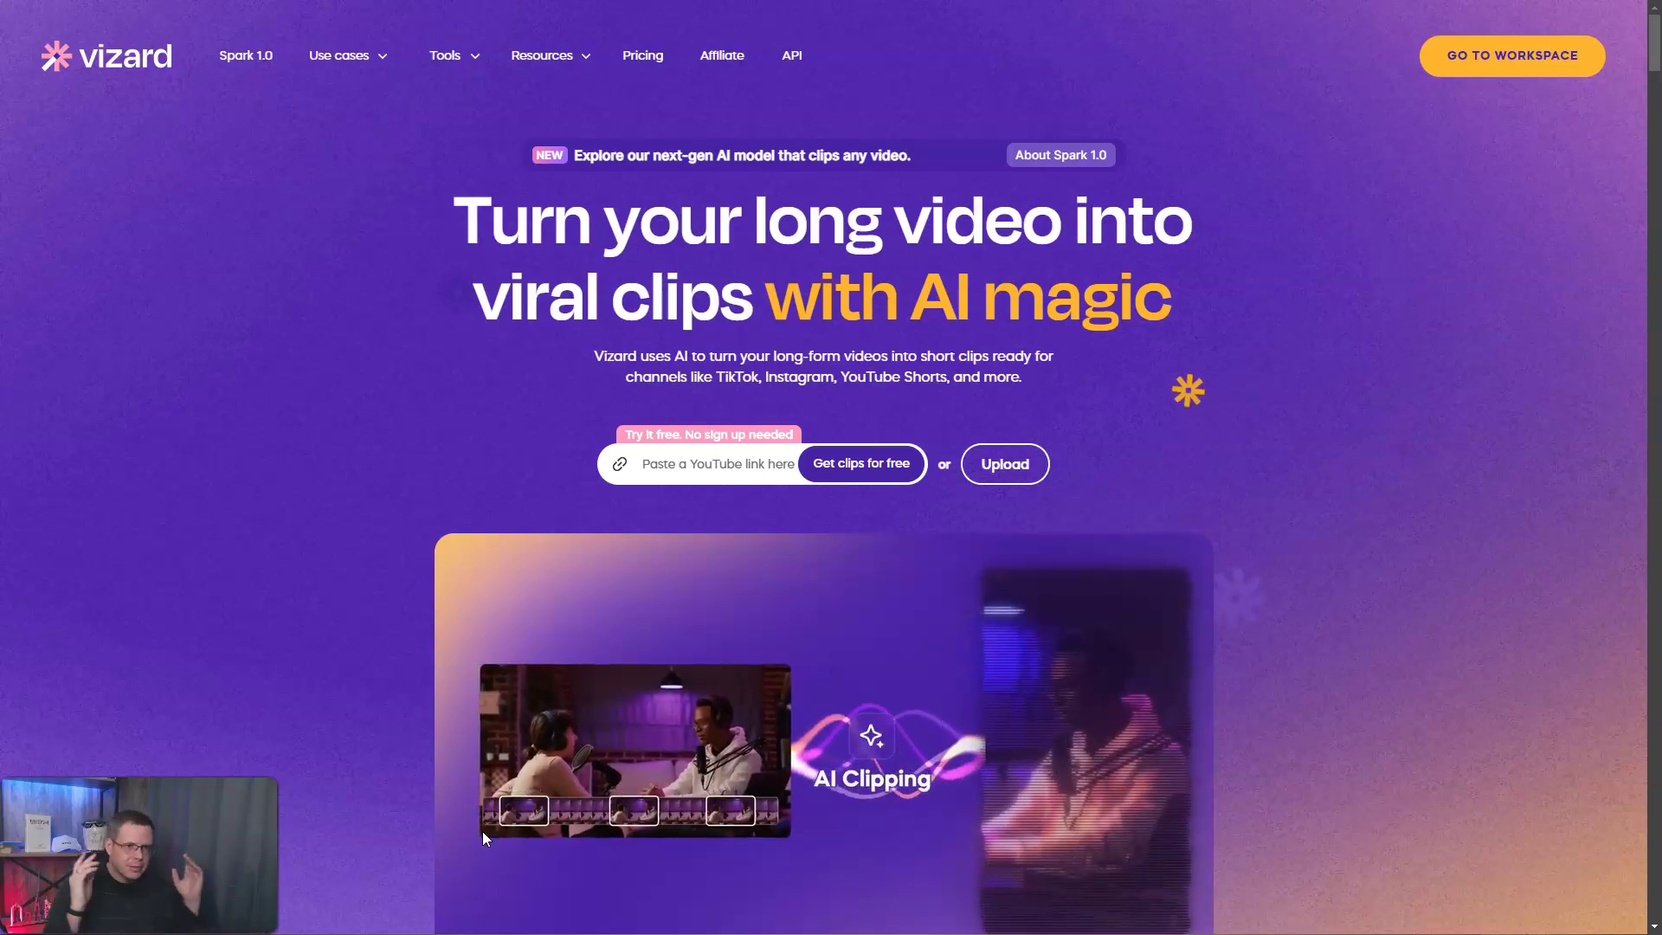
Enter the Vizard workspace dashboard, where the Demo Project is listed
left_click(1480, 55)
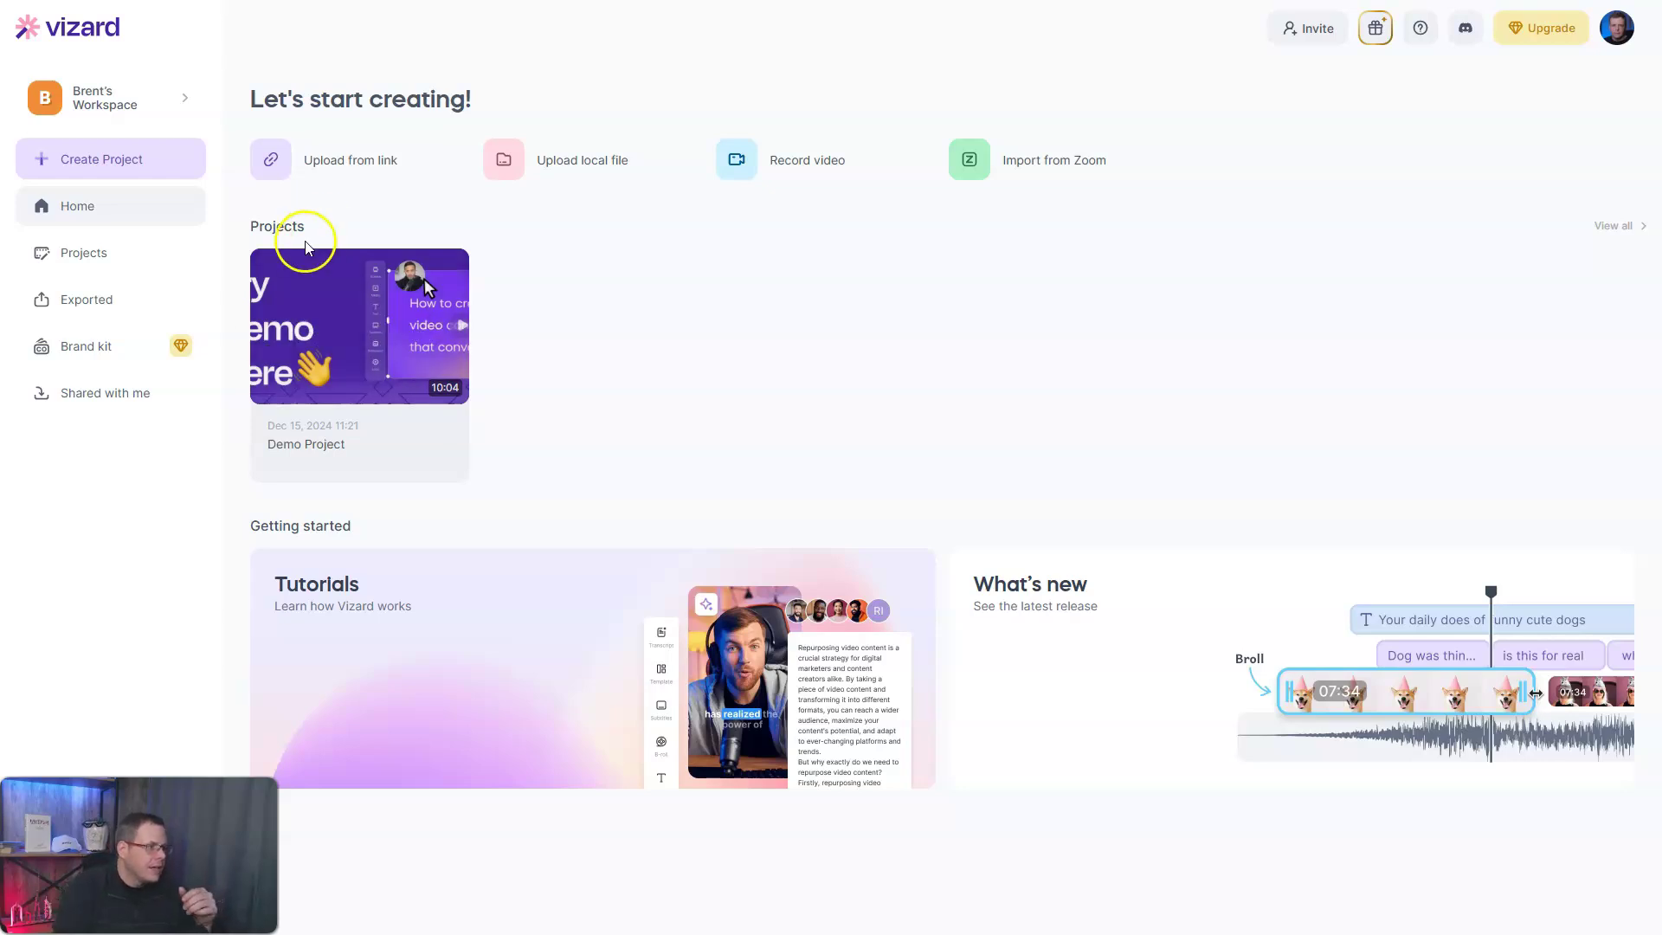
Choose Upload from link in the Create Project dropdown to start a new project
left_click(130, 162)
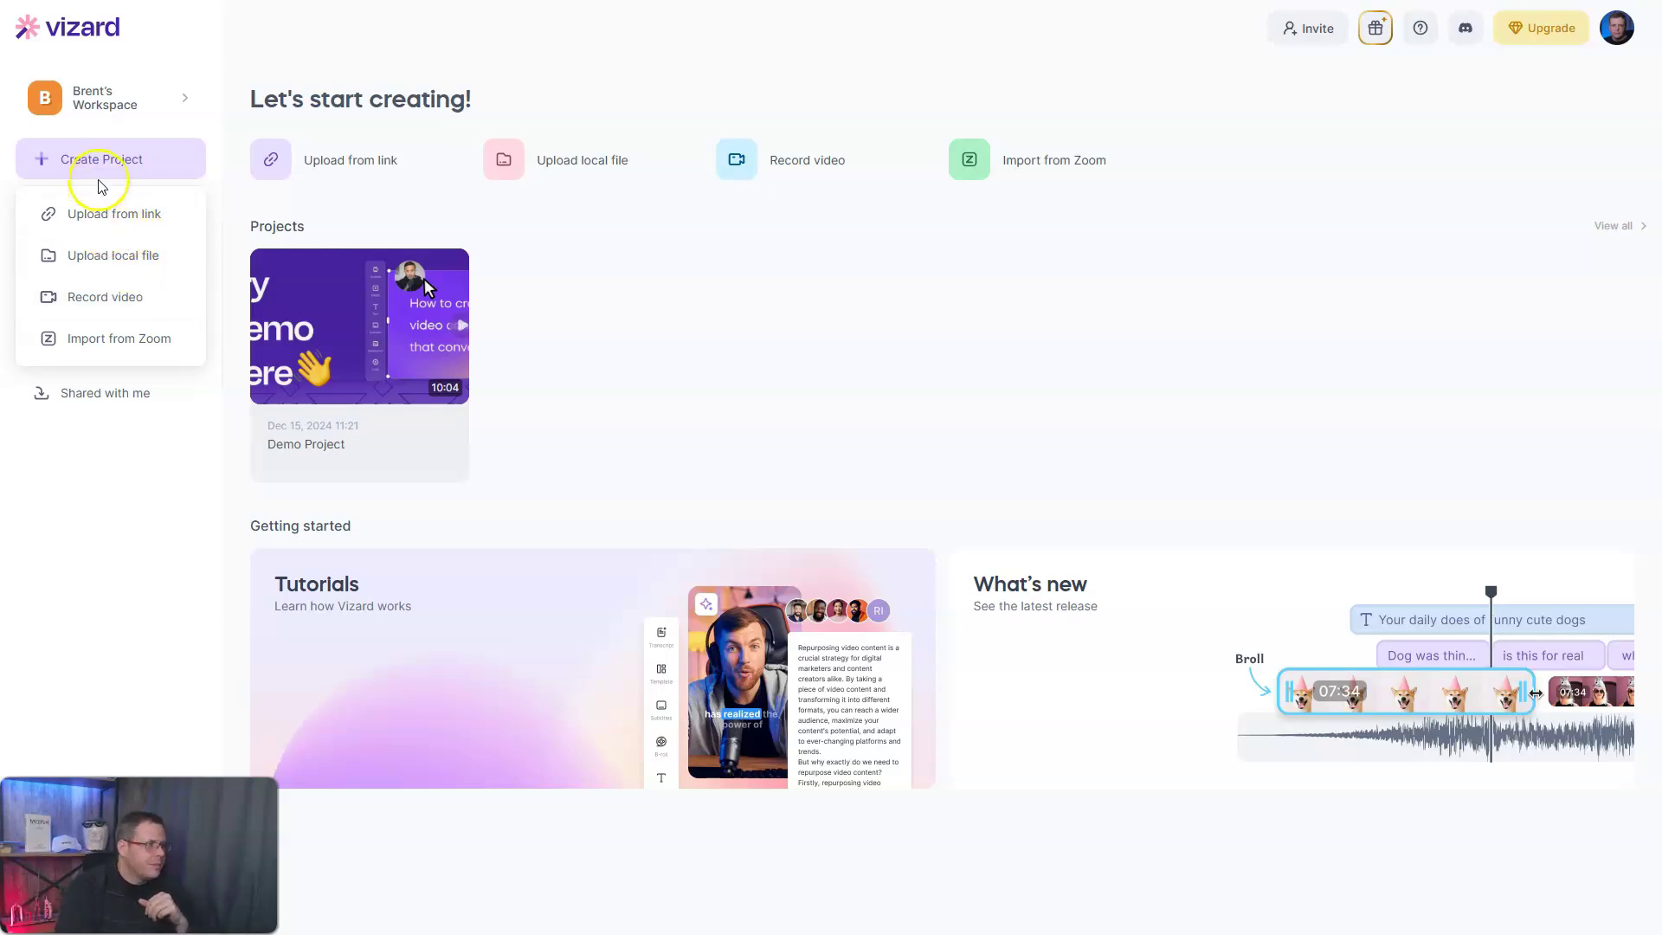
left_click(438, 204)
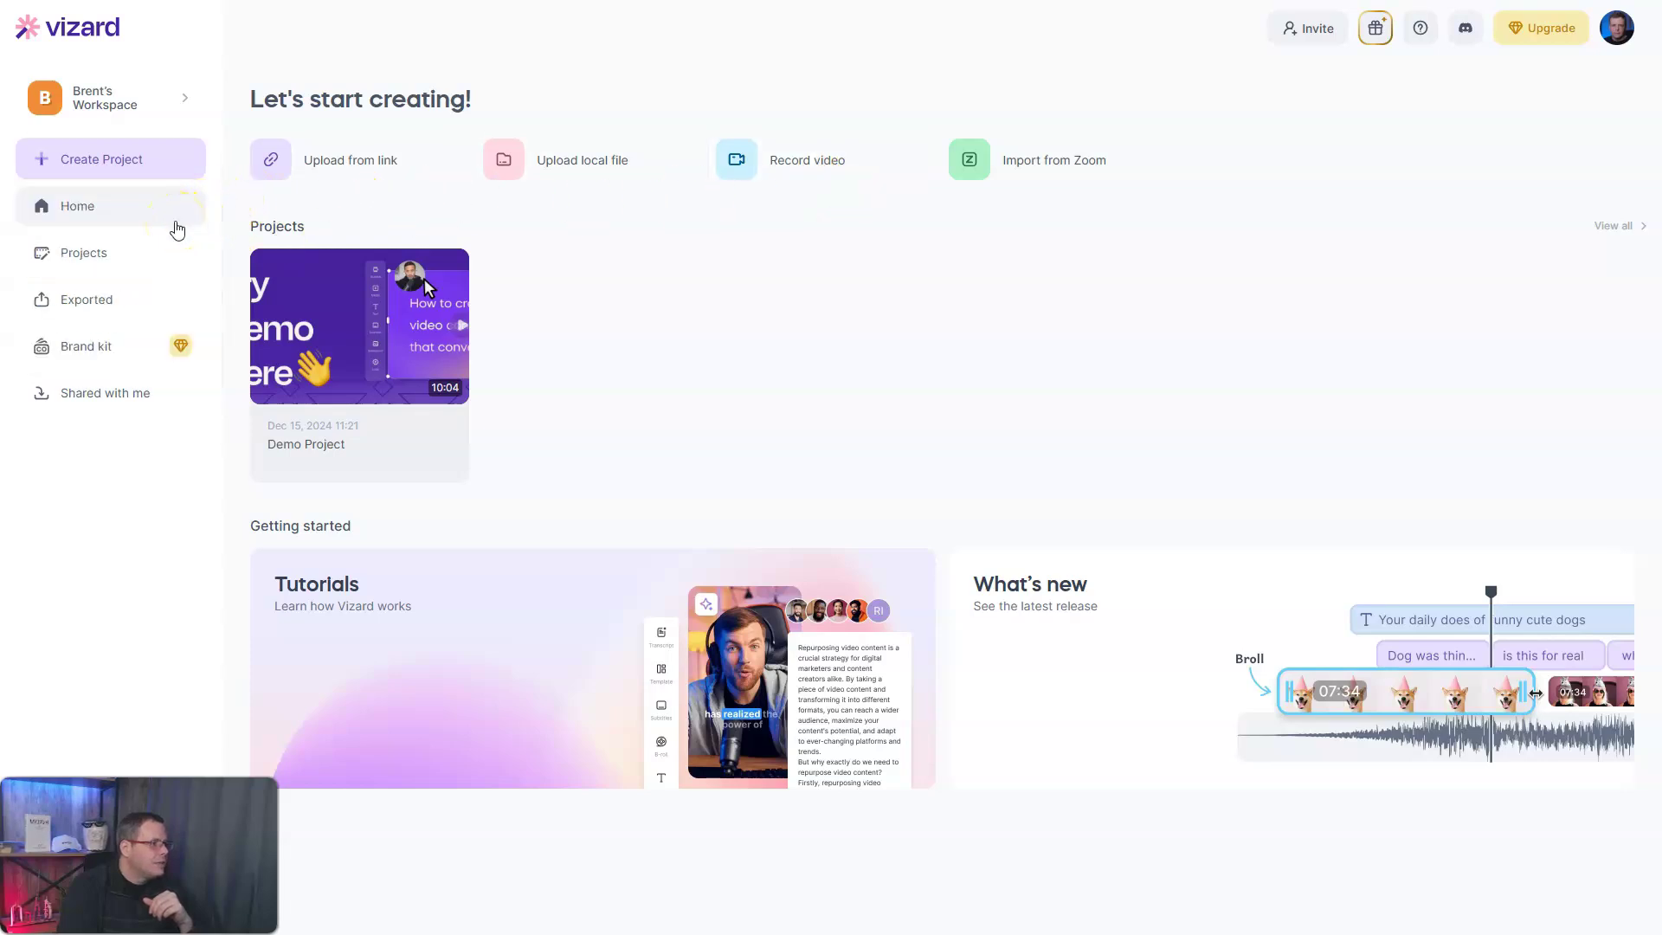
left_click(123, 158)
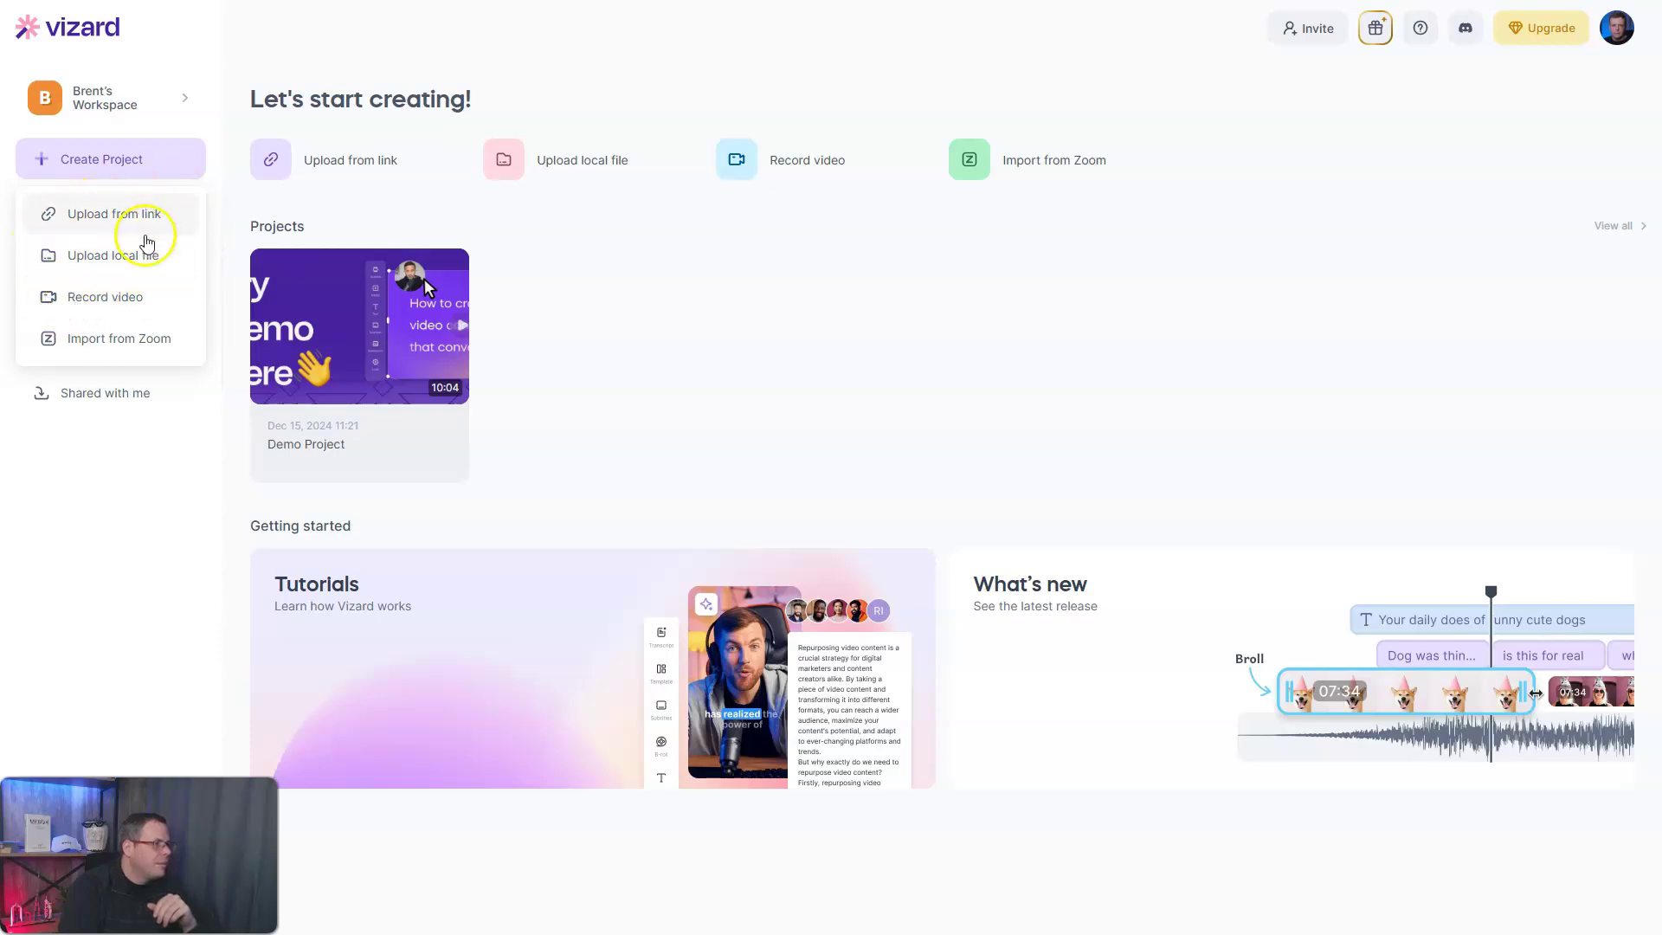
left_click(136, 234)
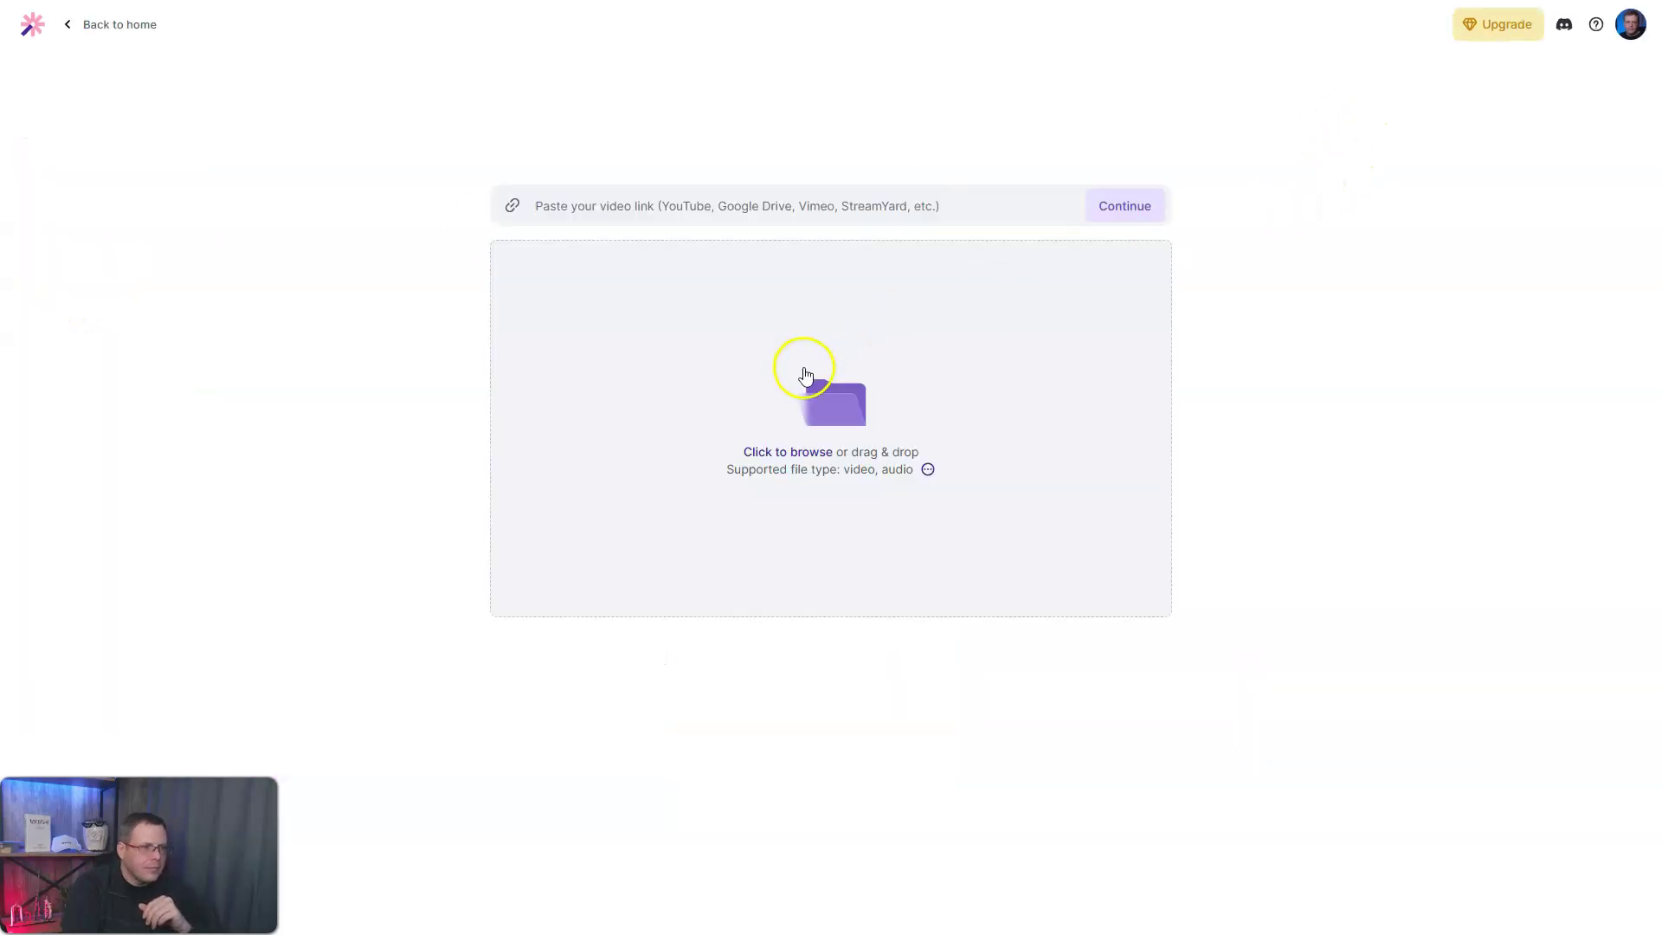
Upload ada and sol 11-14.mp4 from the computer, keeping English as the video language
left_click(854, 410)
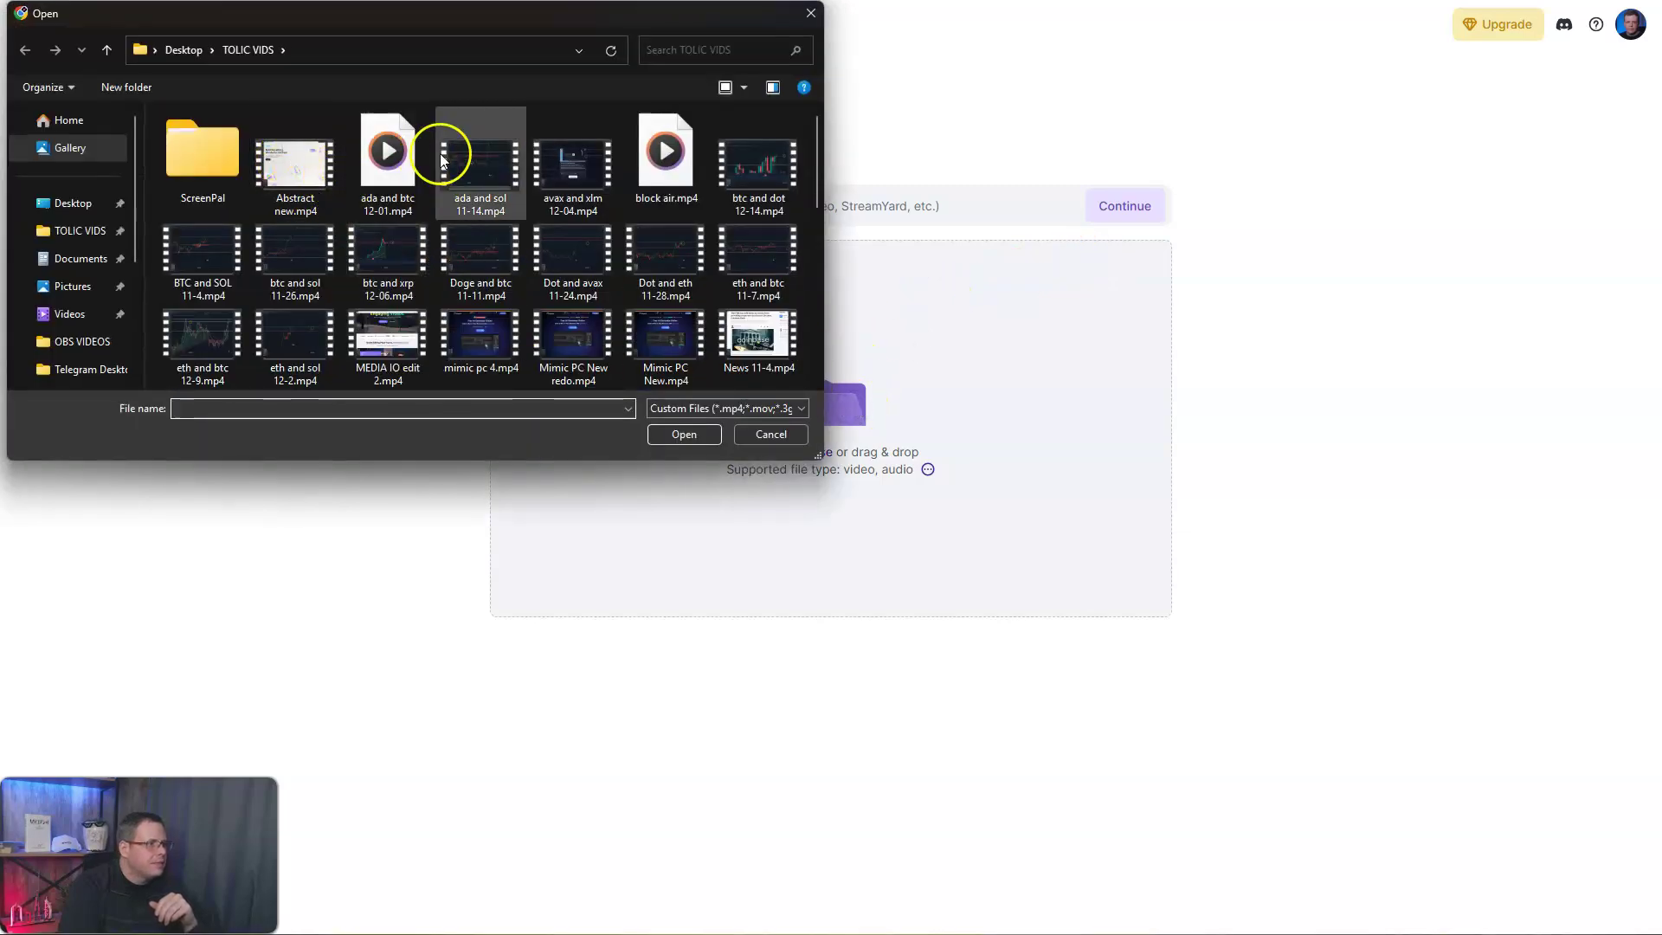
left_click(487, 162)
double_click(488, 161)
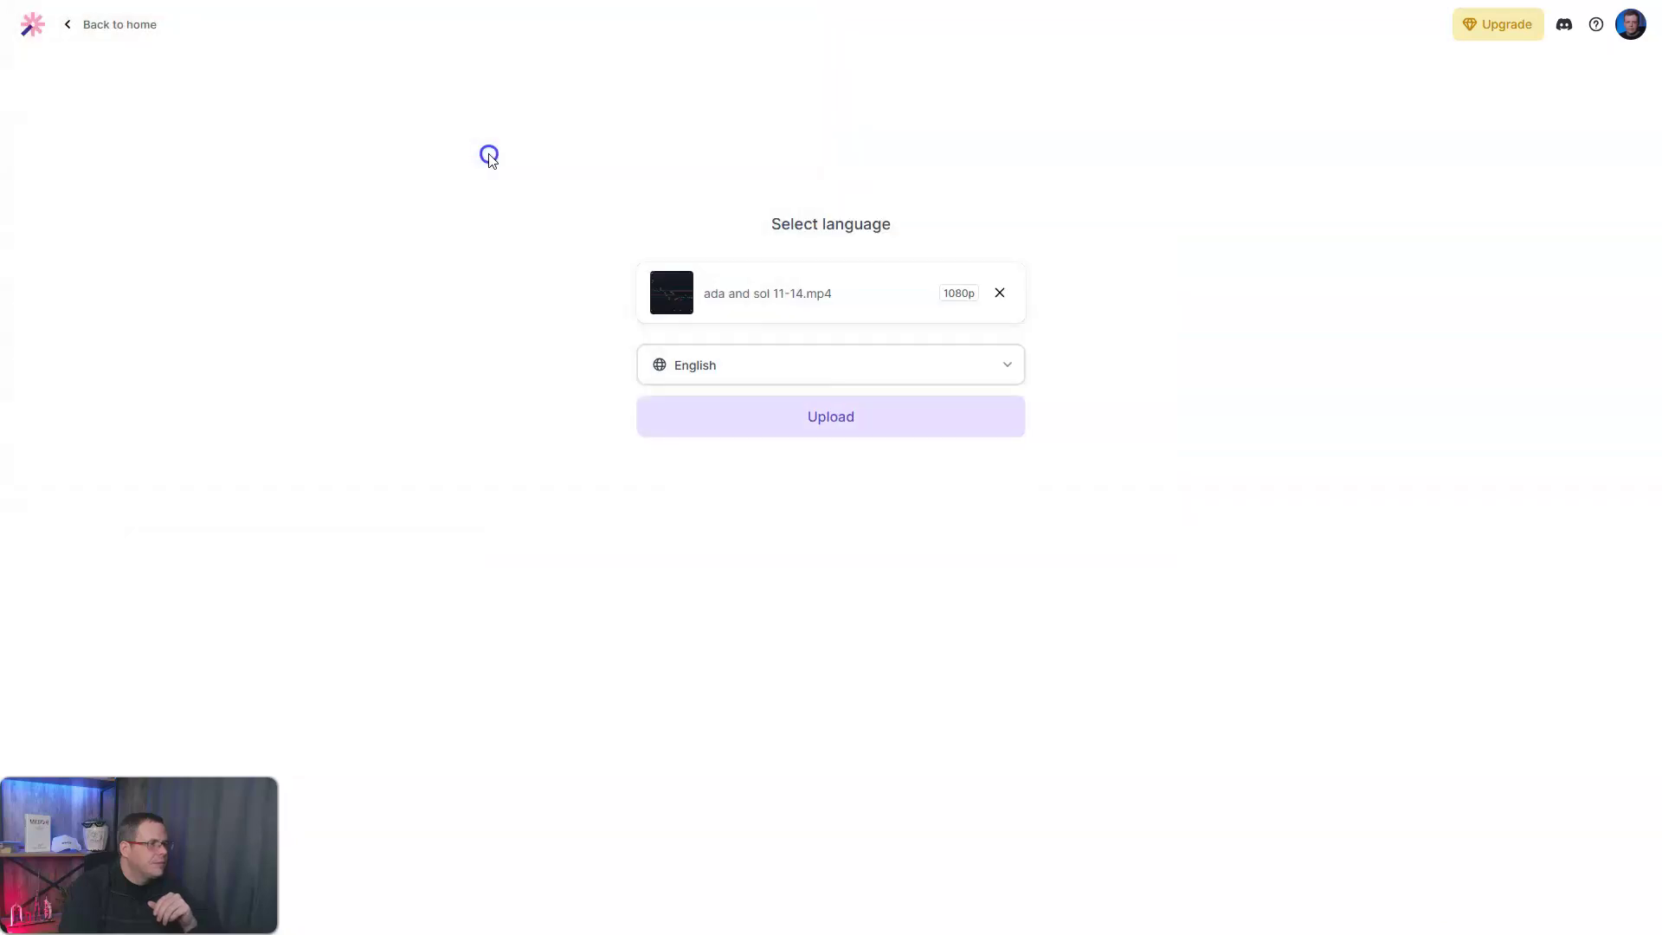
left_click(758, 368)
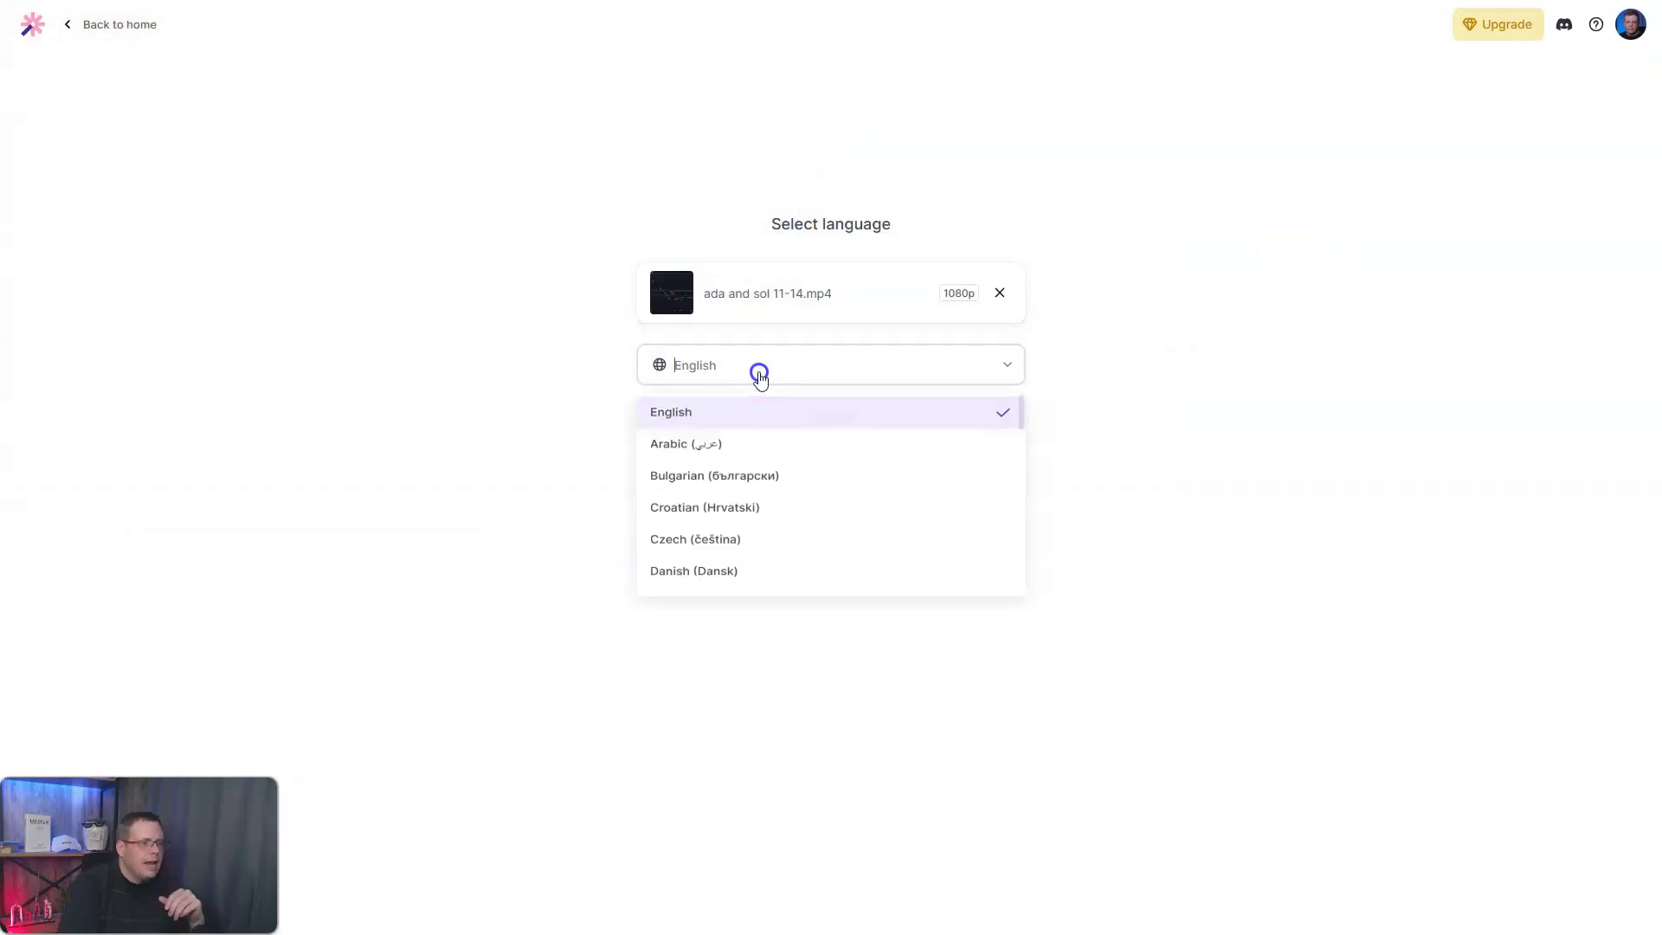
scroll(728, 480, "down", 3)
scroll(819, 441, "up", 3)
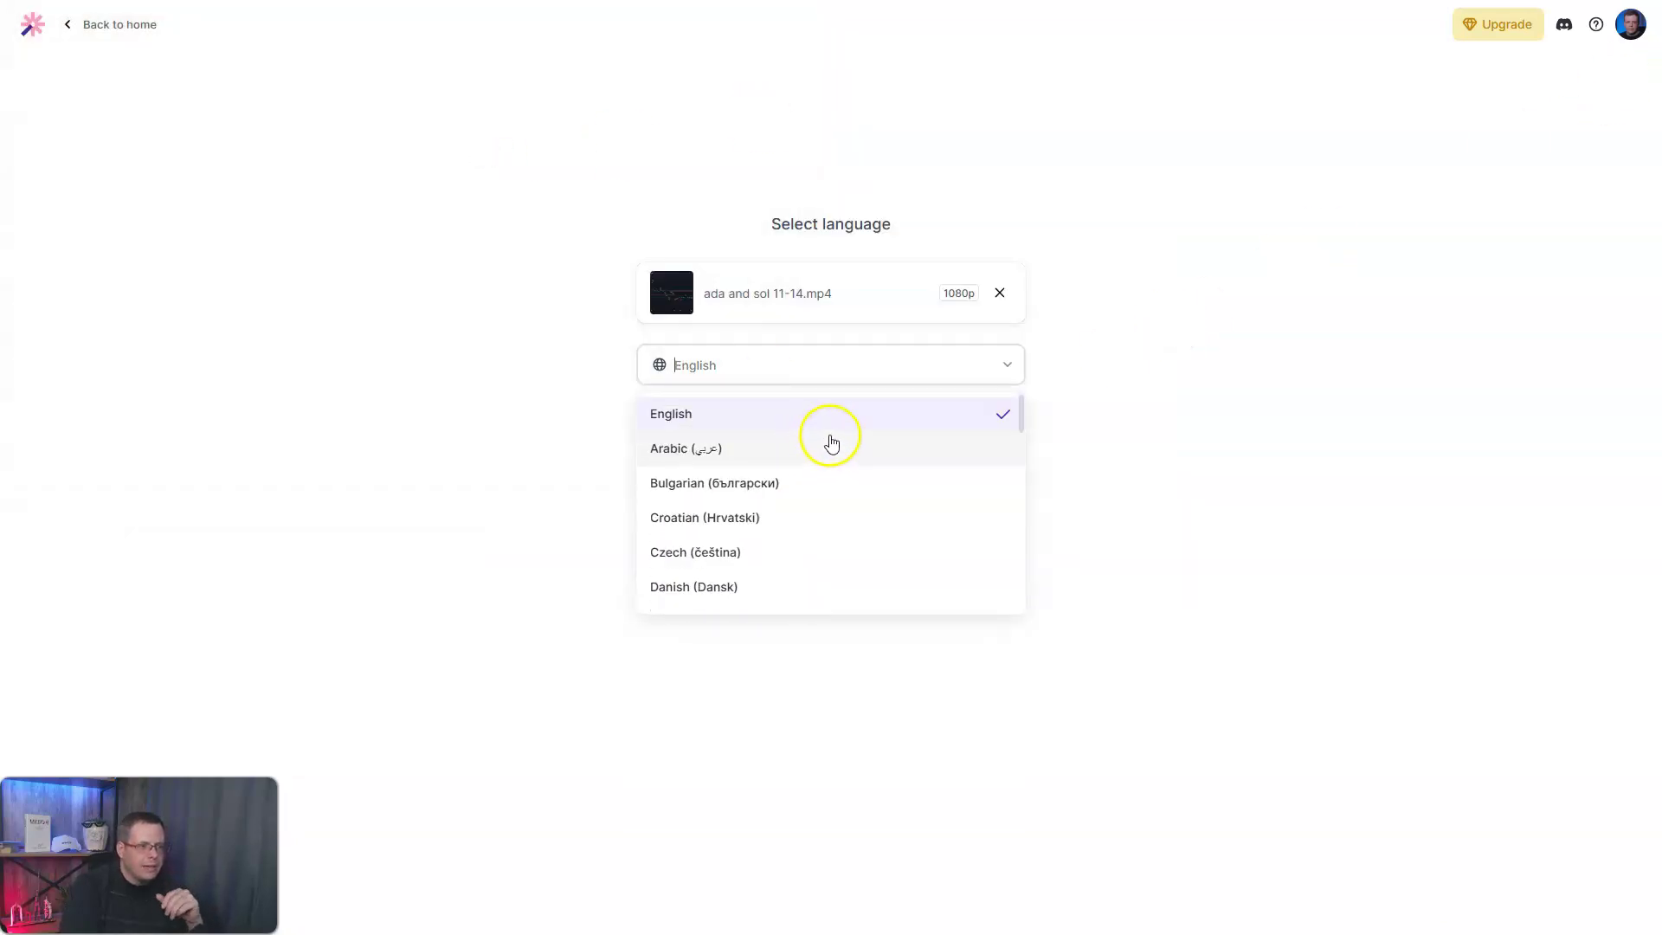
left_click(750, 423)
left_click(925, 422)
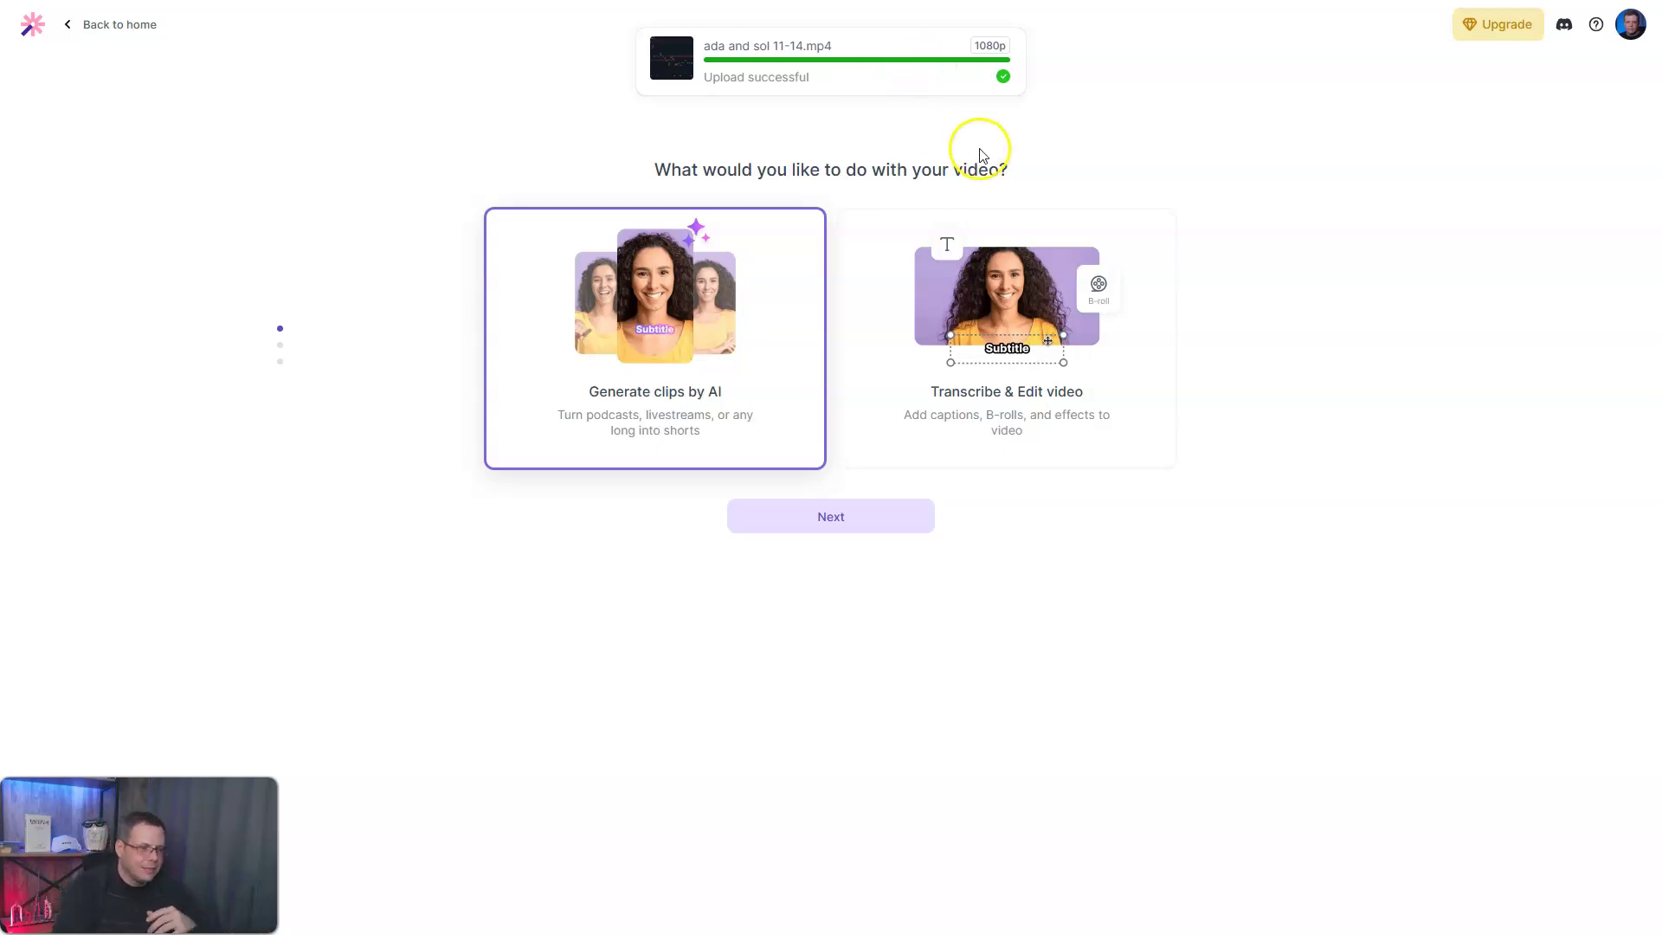
Select the 'Clip it your way' Spark 1.0 custom-prompt option and continue to the prompt screen
left_click(784, 525)
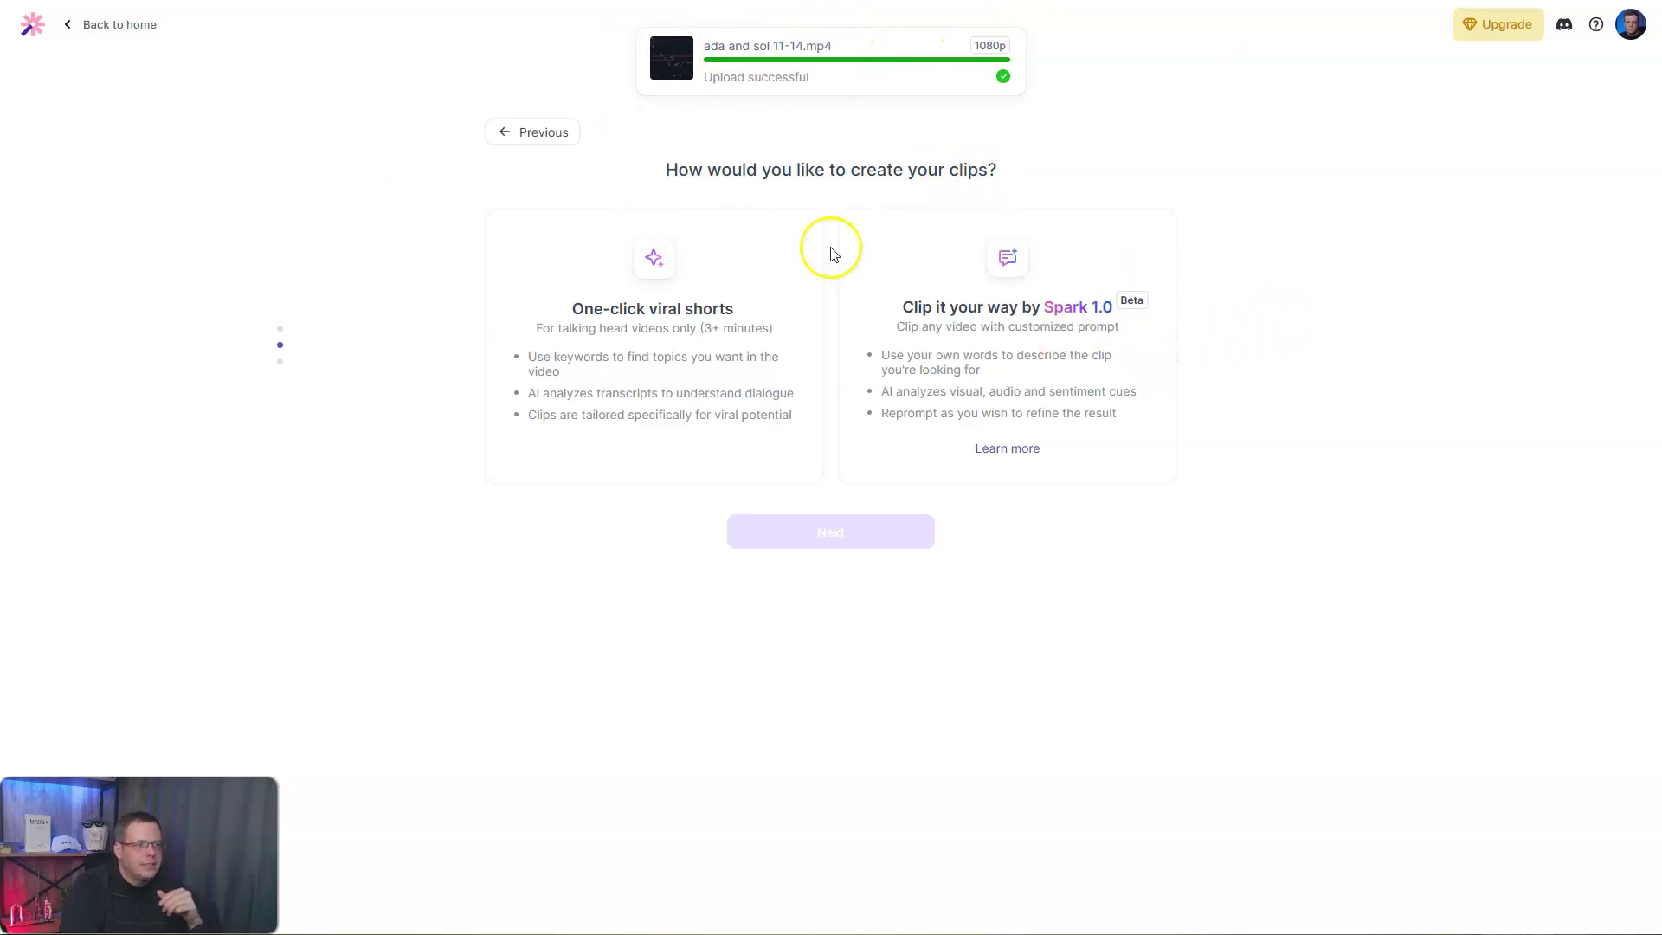
left_click(584, 371)
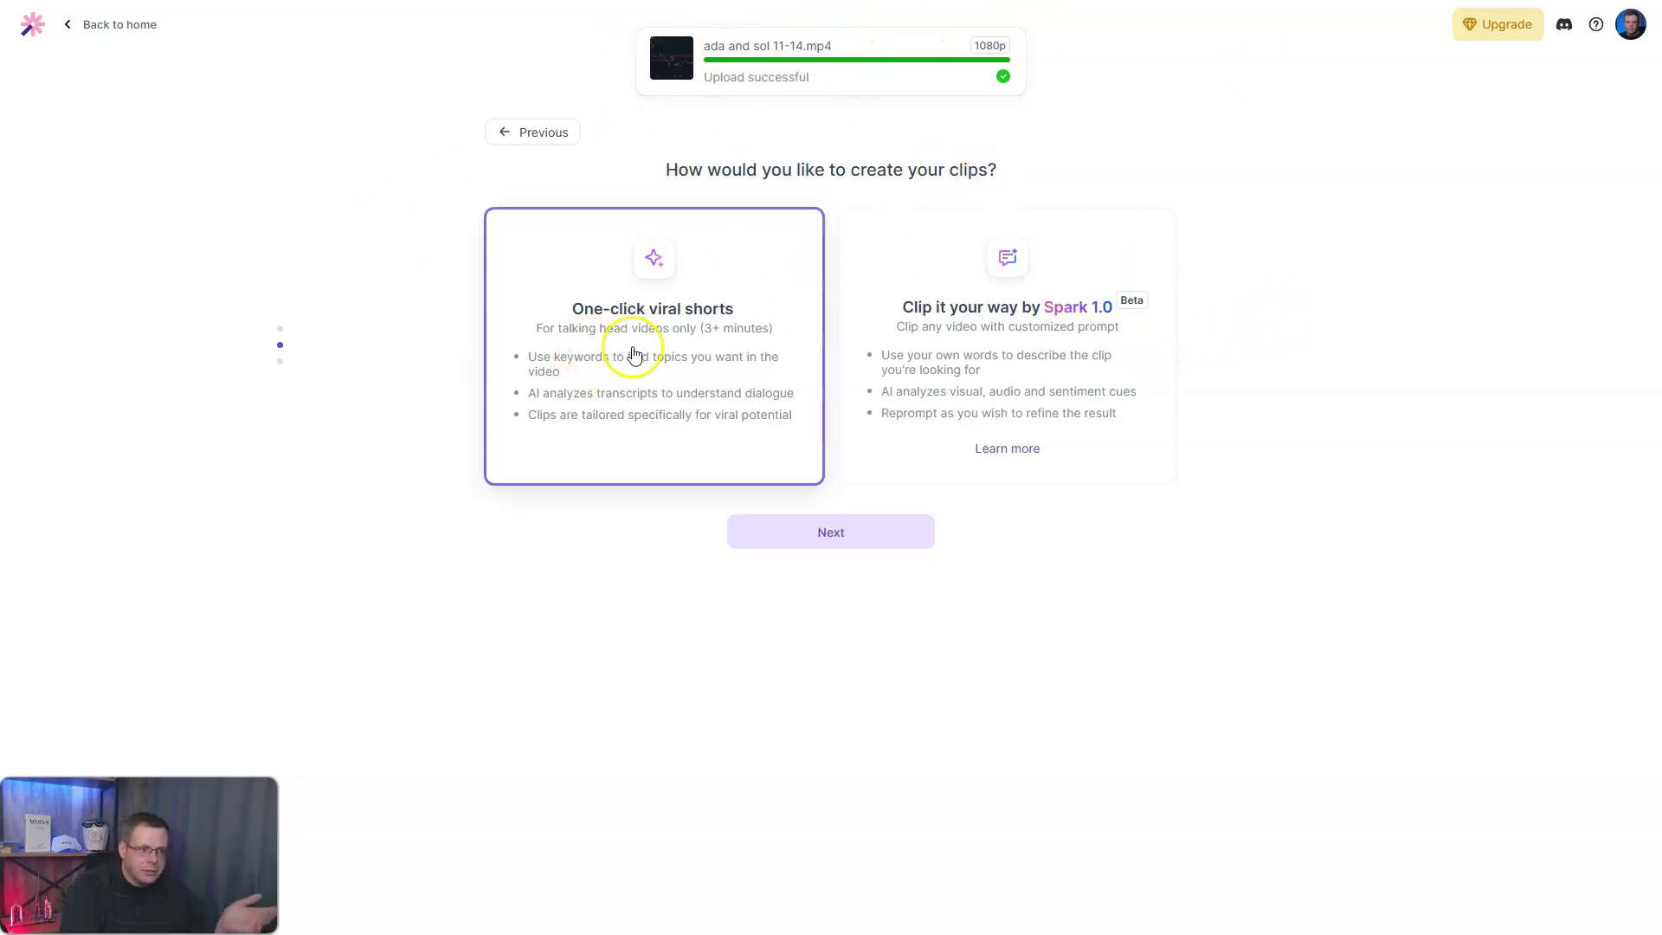
left_click(1078, 380)
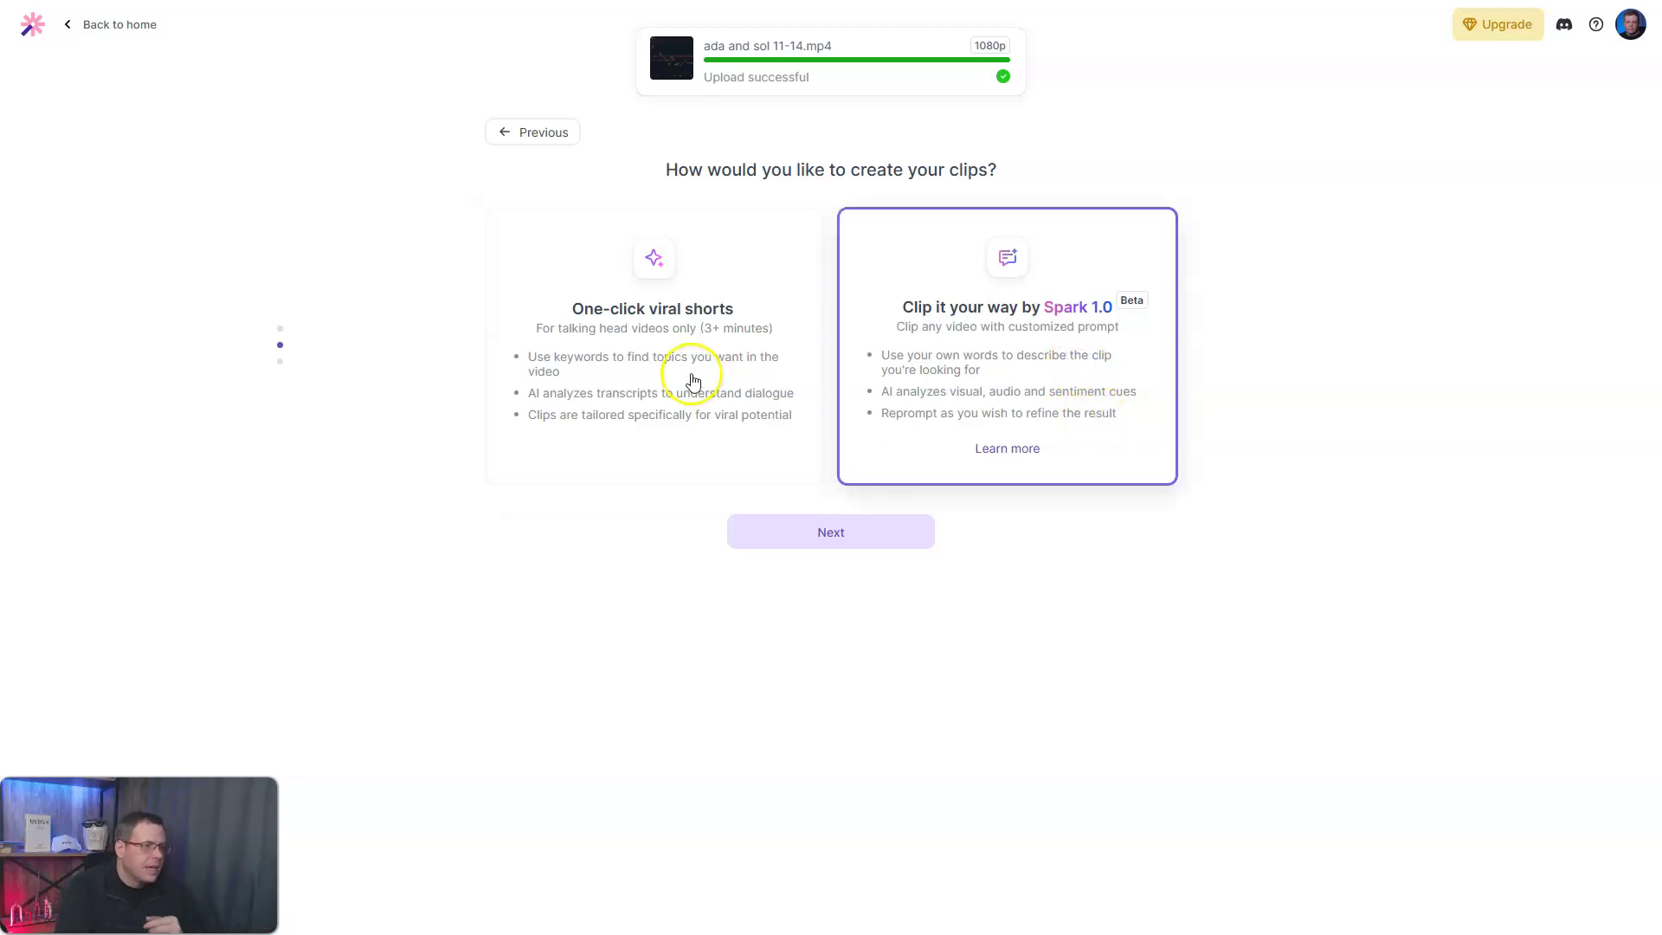
left_click(617, 377)
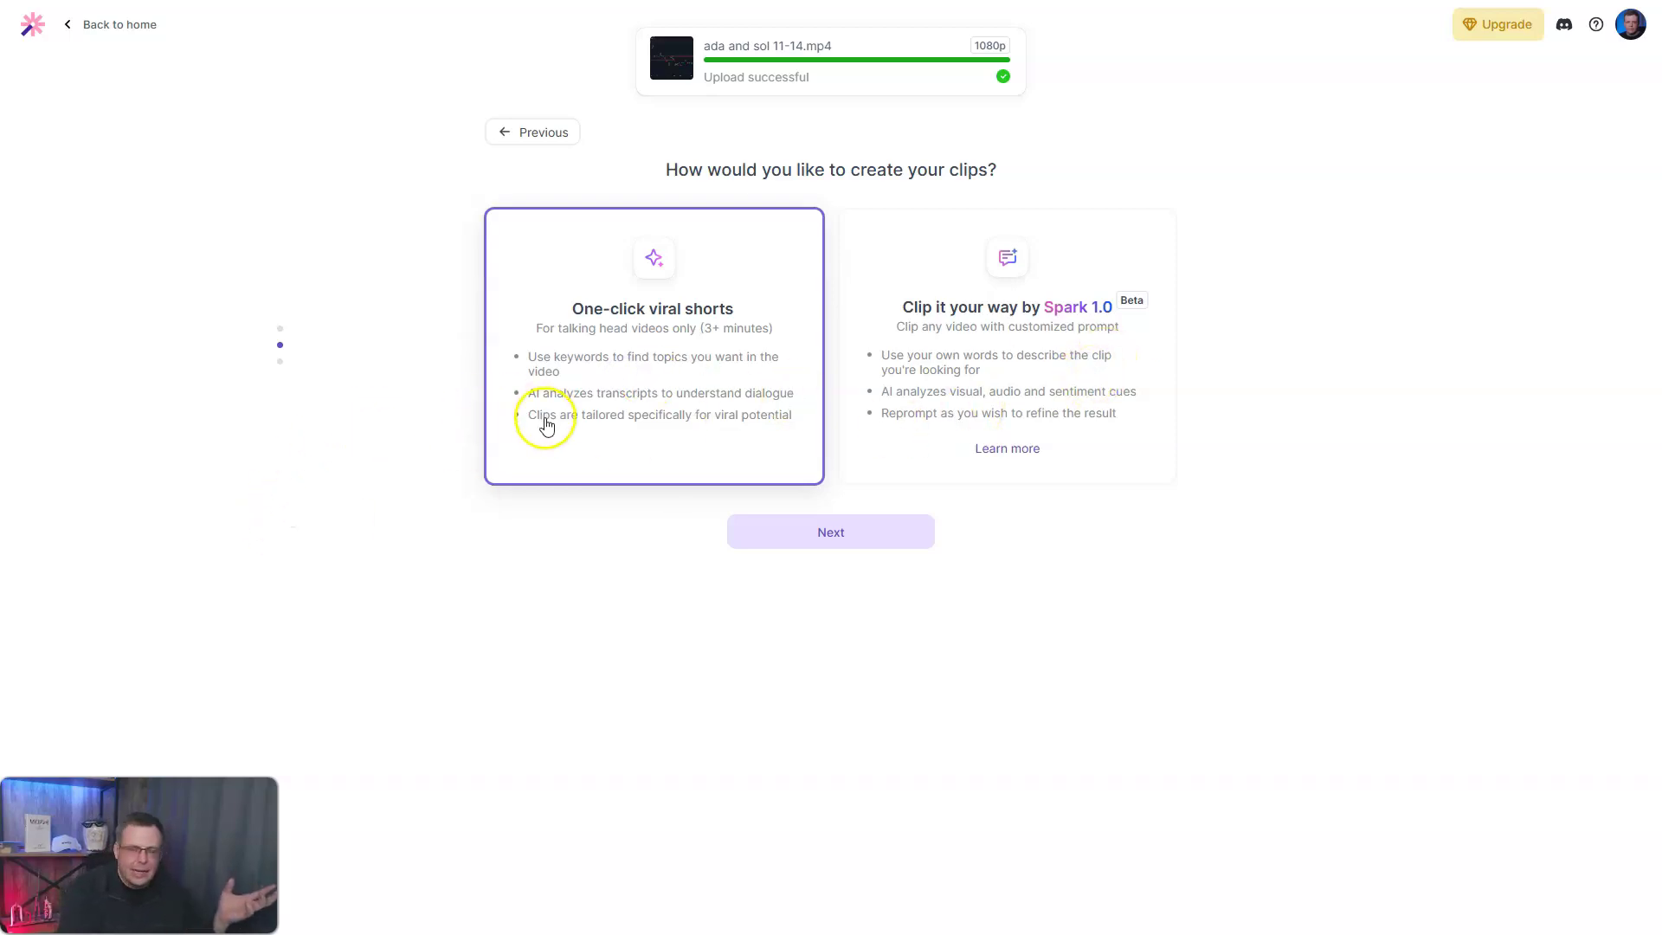
left_click(1001, 387)
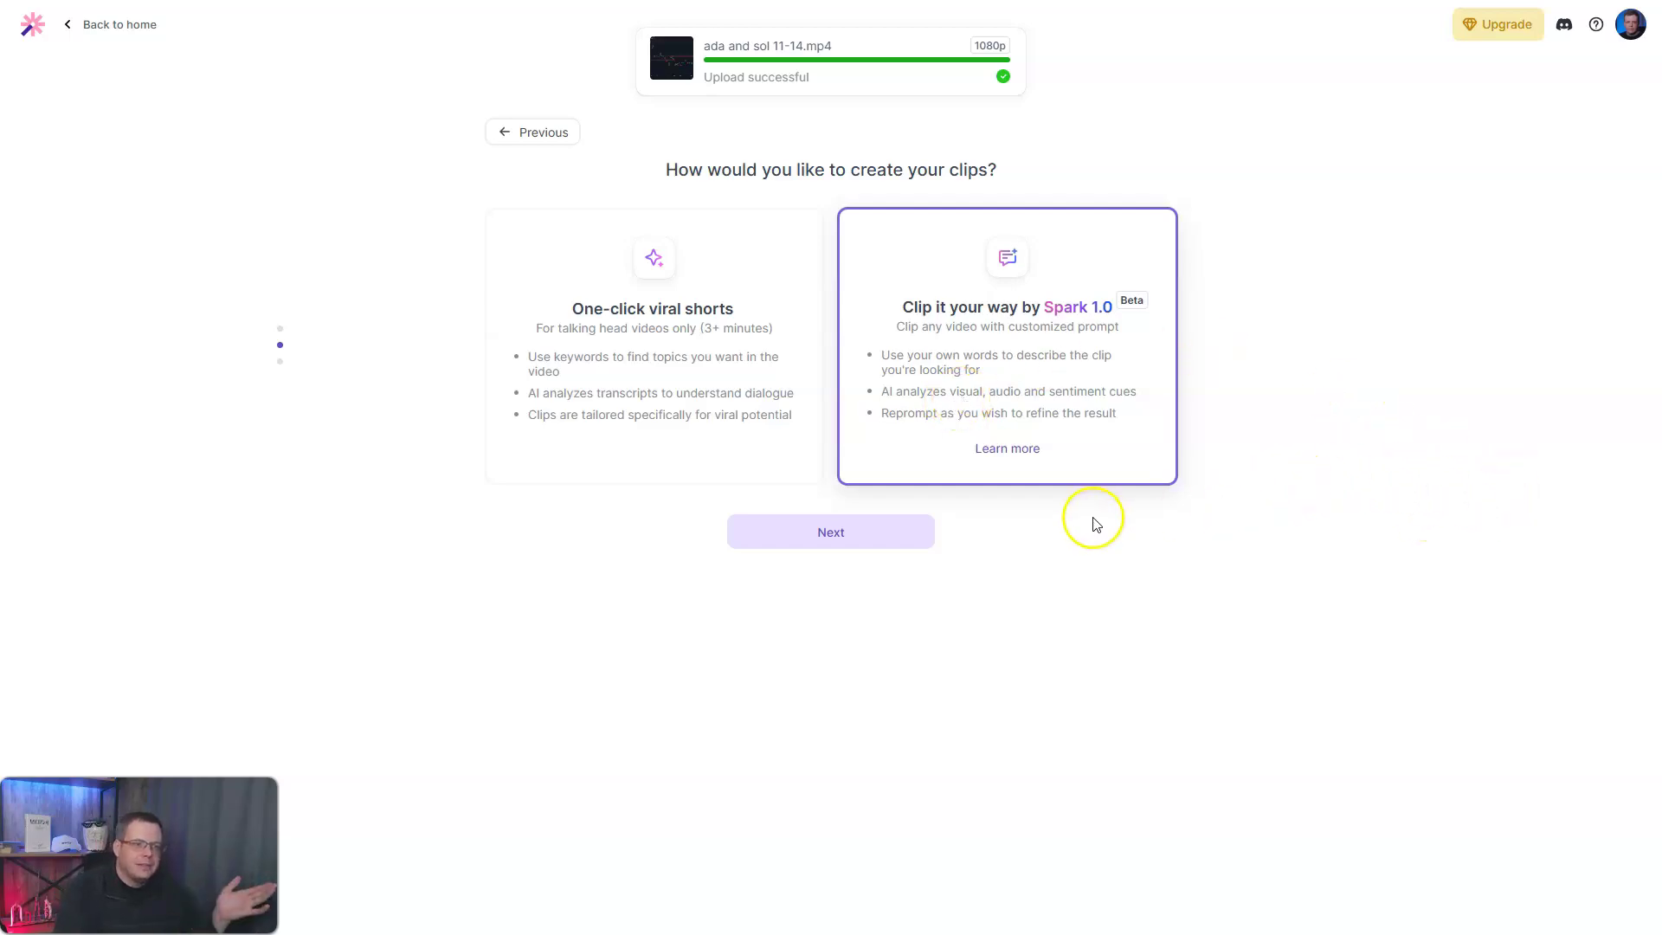
left_click(847, 530)
type("Crypto market crashing")
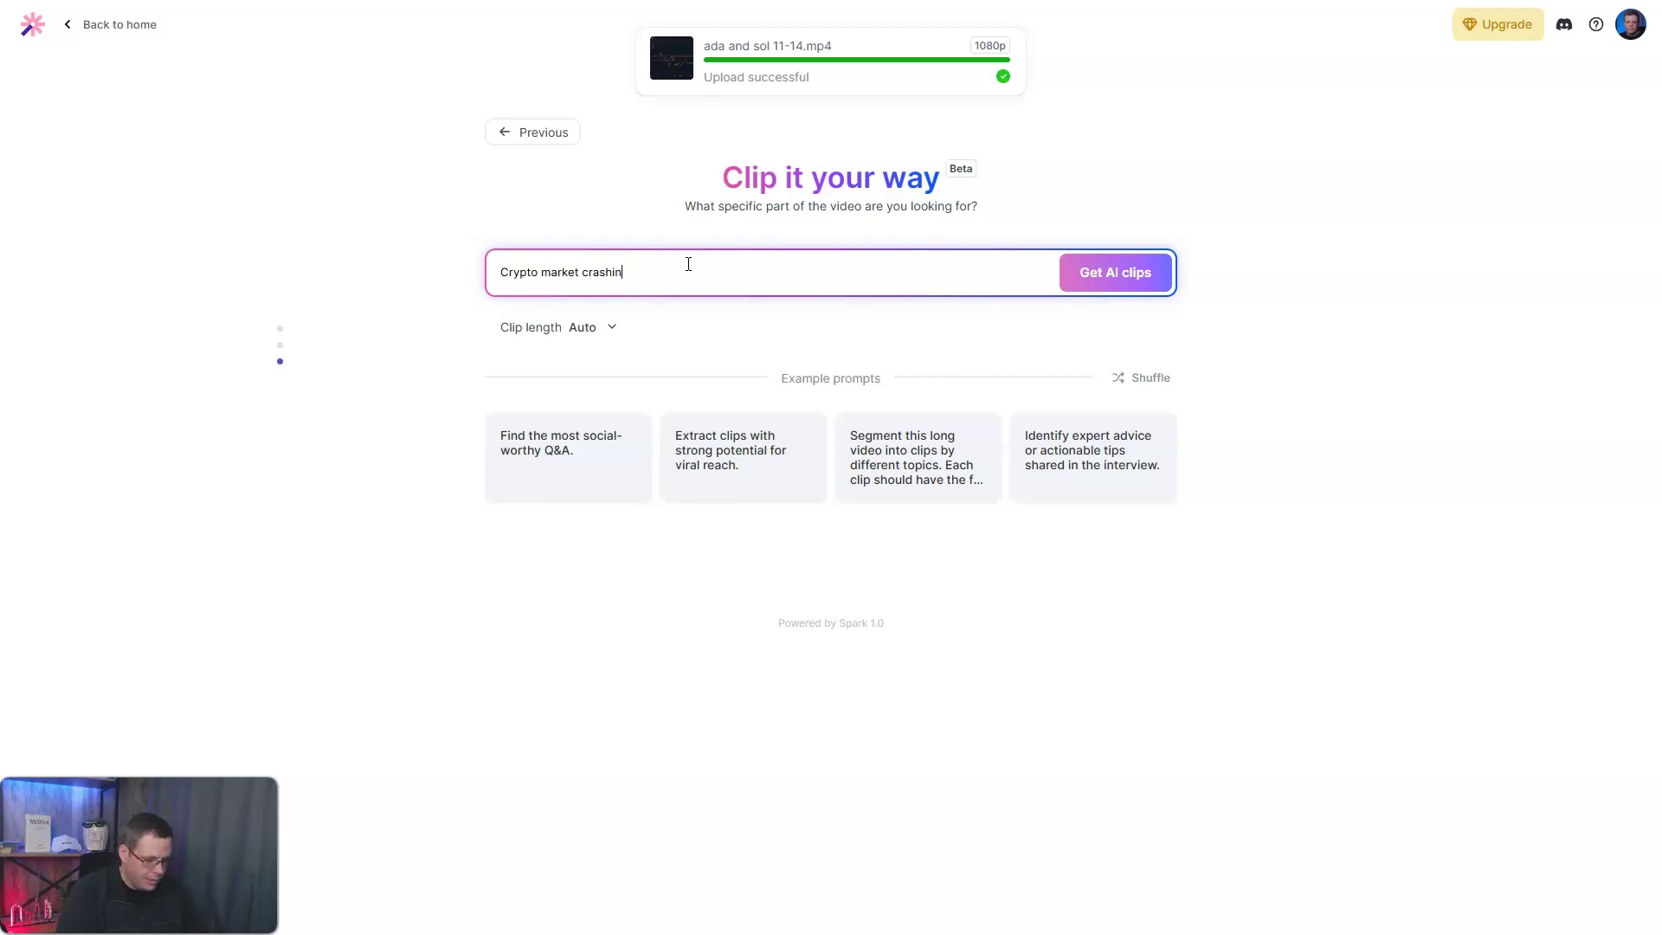
Get AI clips for the prompt 'Crypto market crashing'
left_click(1114, 272)
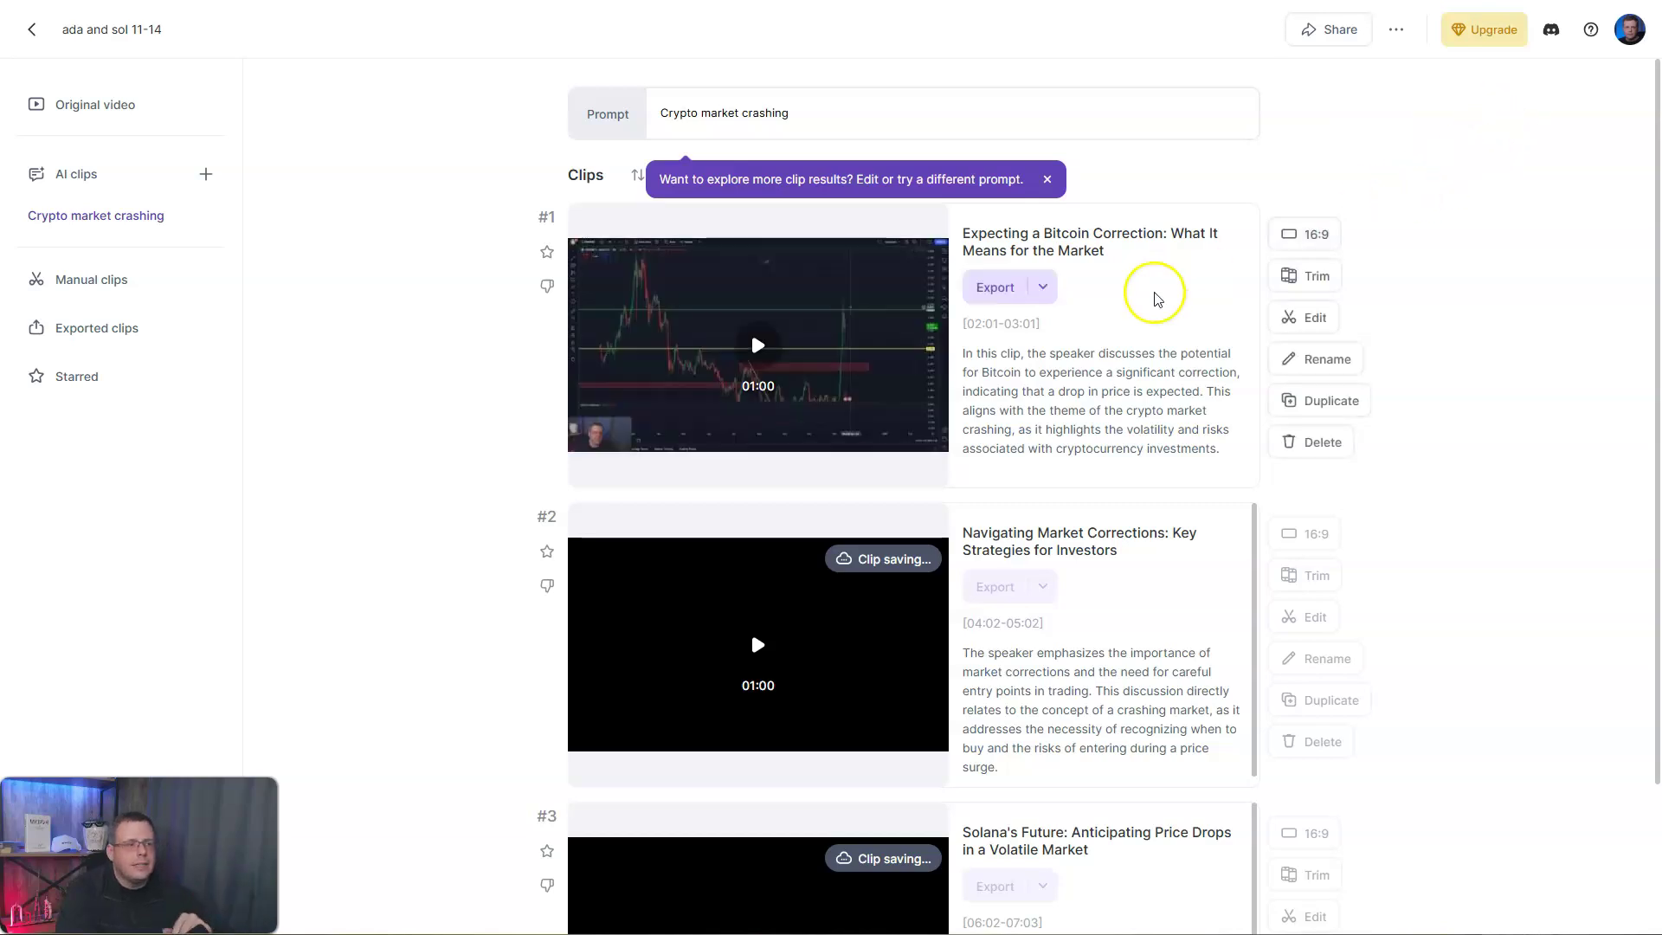
scroll(1146, 271, "down", 3)
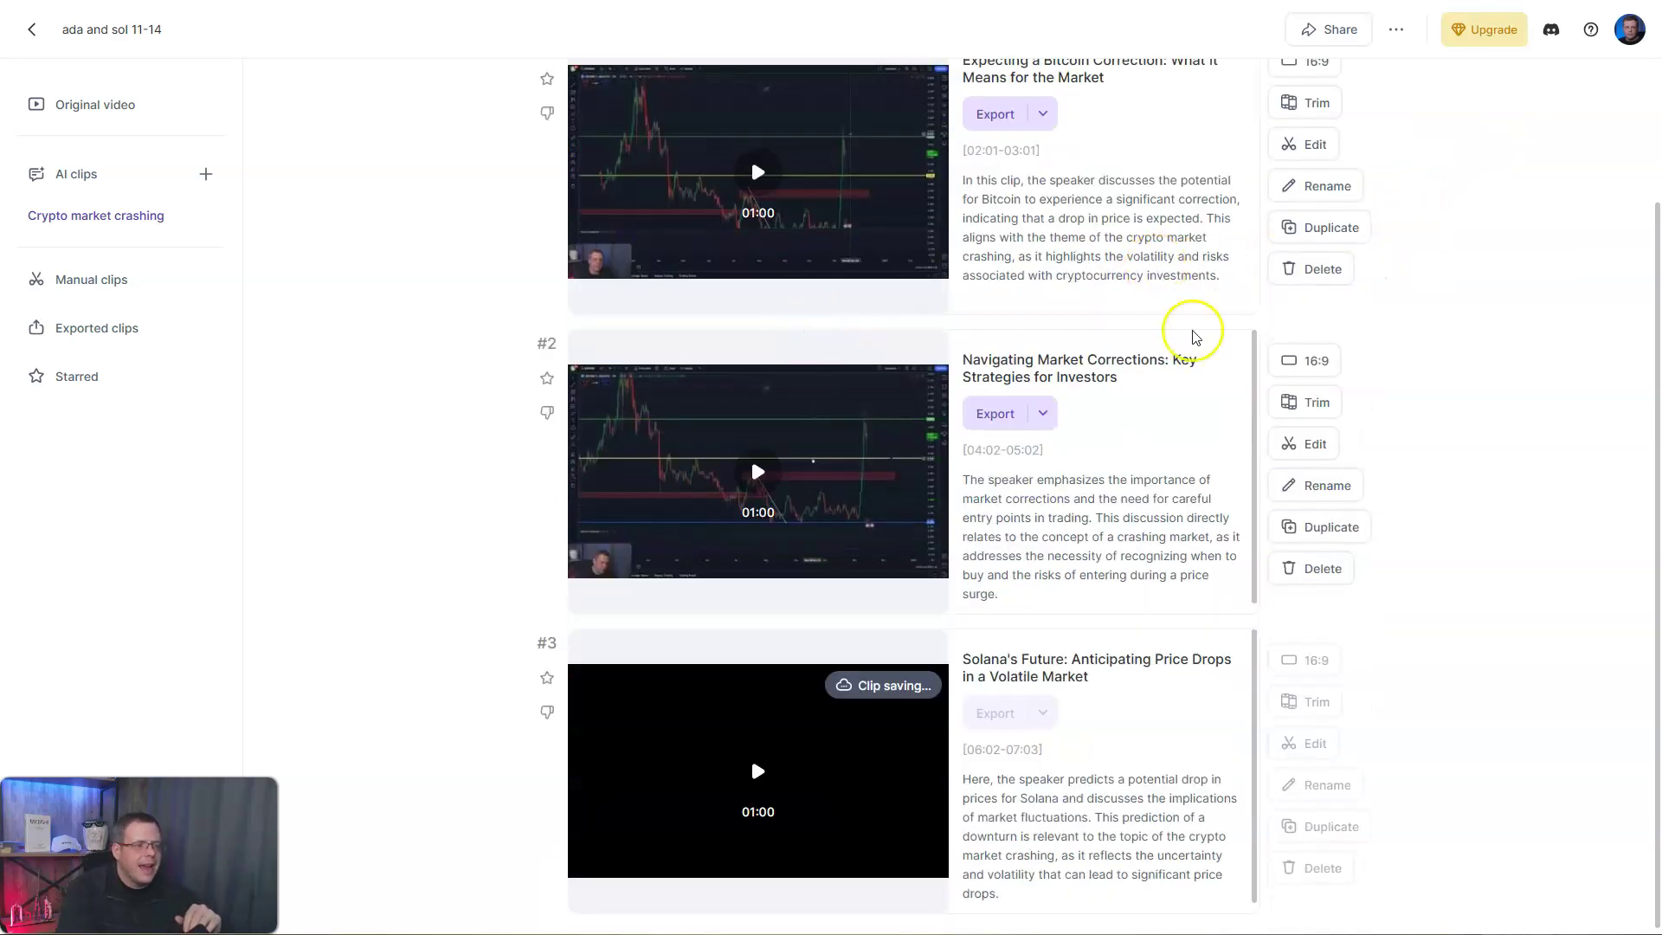
scroll(1169, 325, "up", 3)
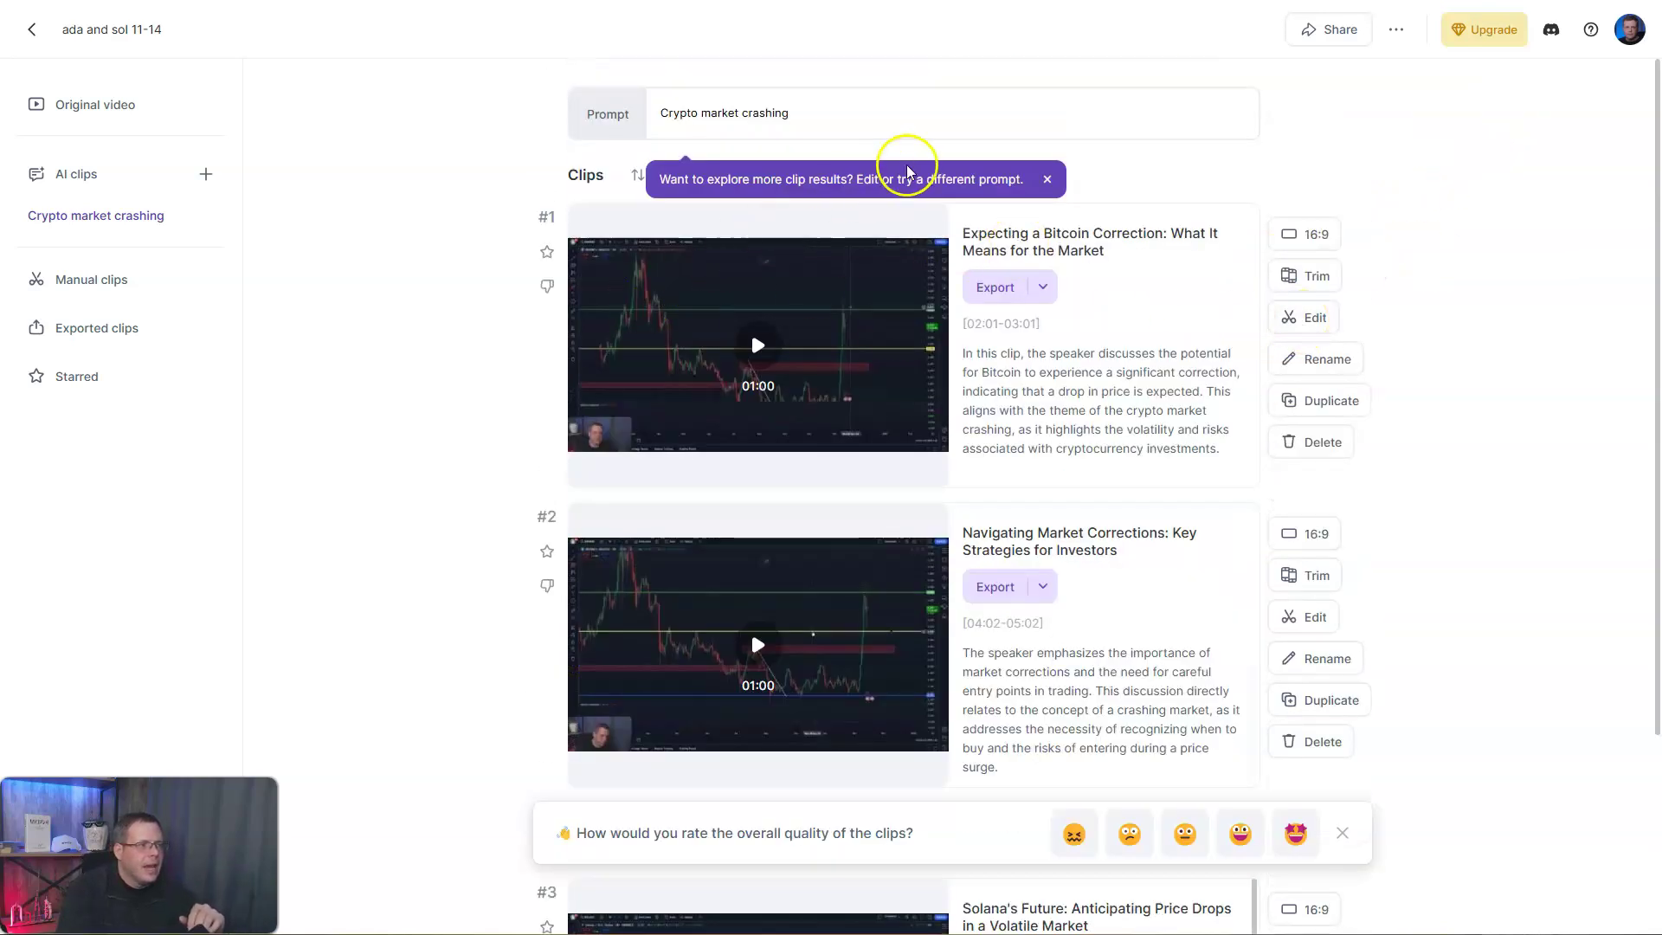
Leave the clip prompt unchanged and dismiss the tip about more clip results
left_click(857, 114)
left_click(727, 177)
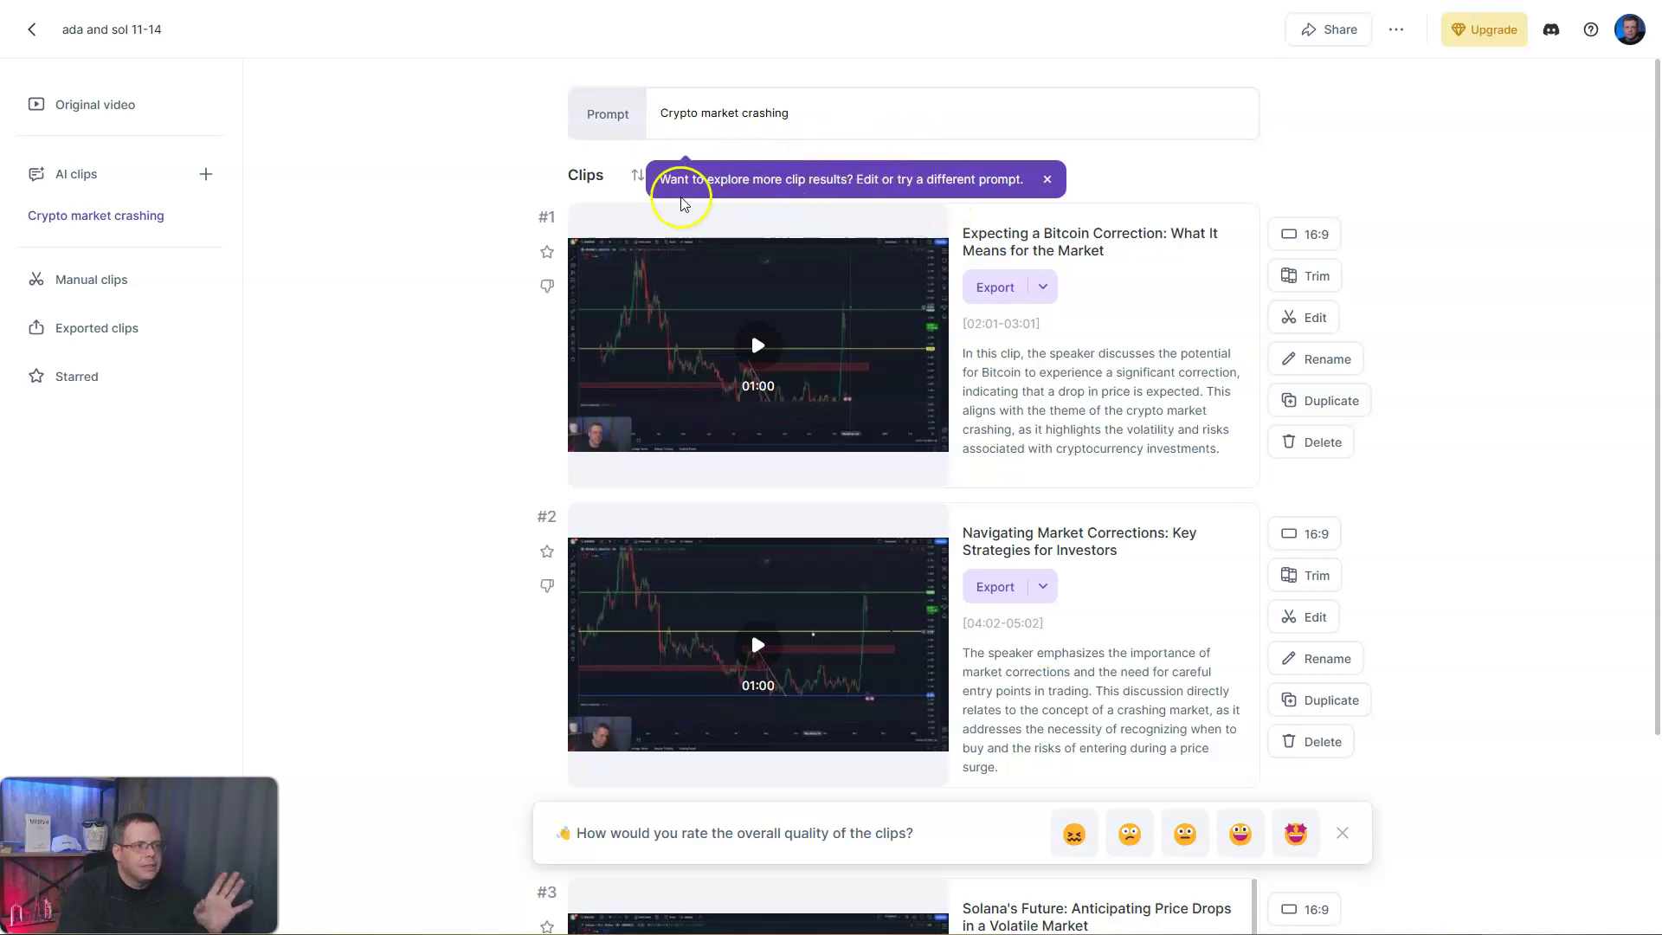
left_click(1046, 180)
Play and seek through clip #1, checking its export quality options without exporting
left_click(757, 346)
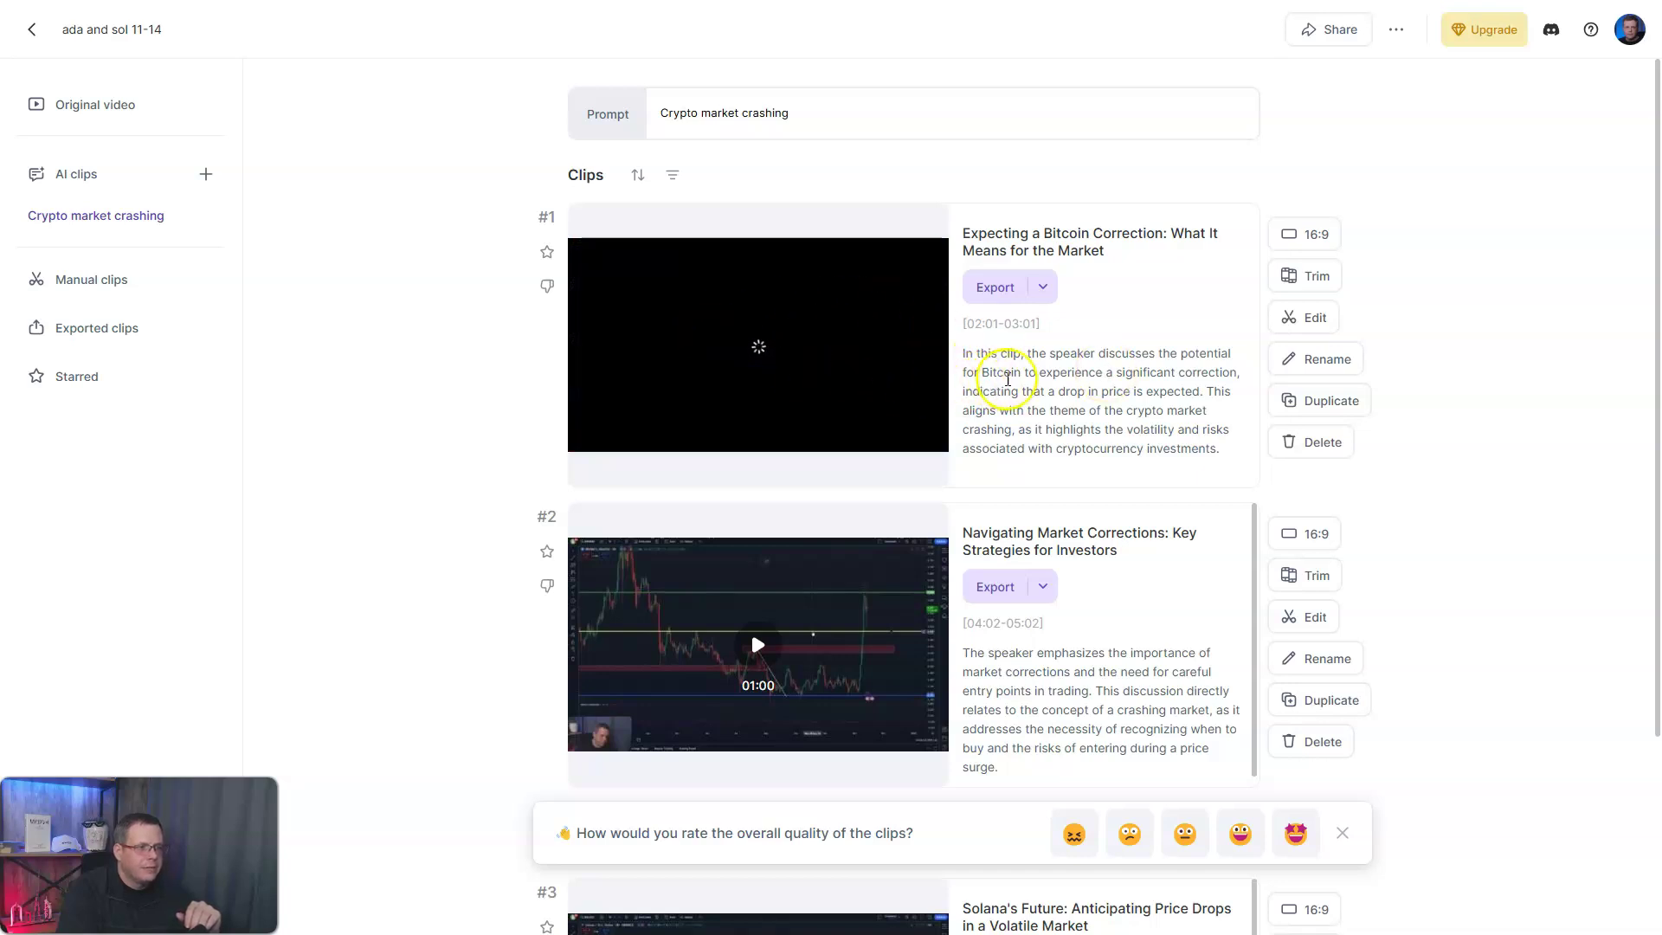
mouse_move(758, 344)
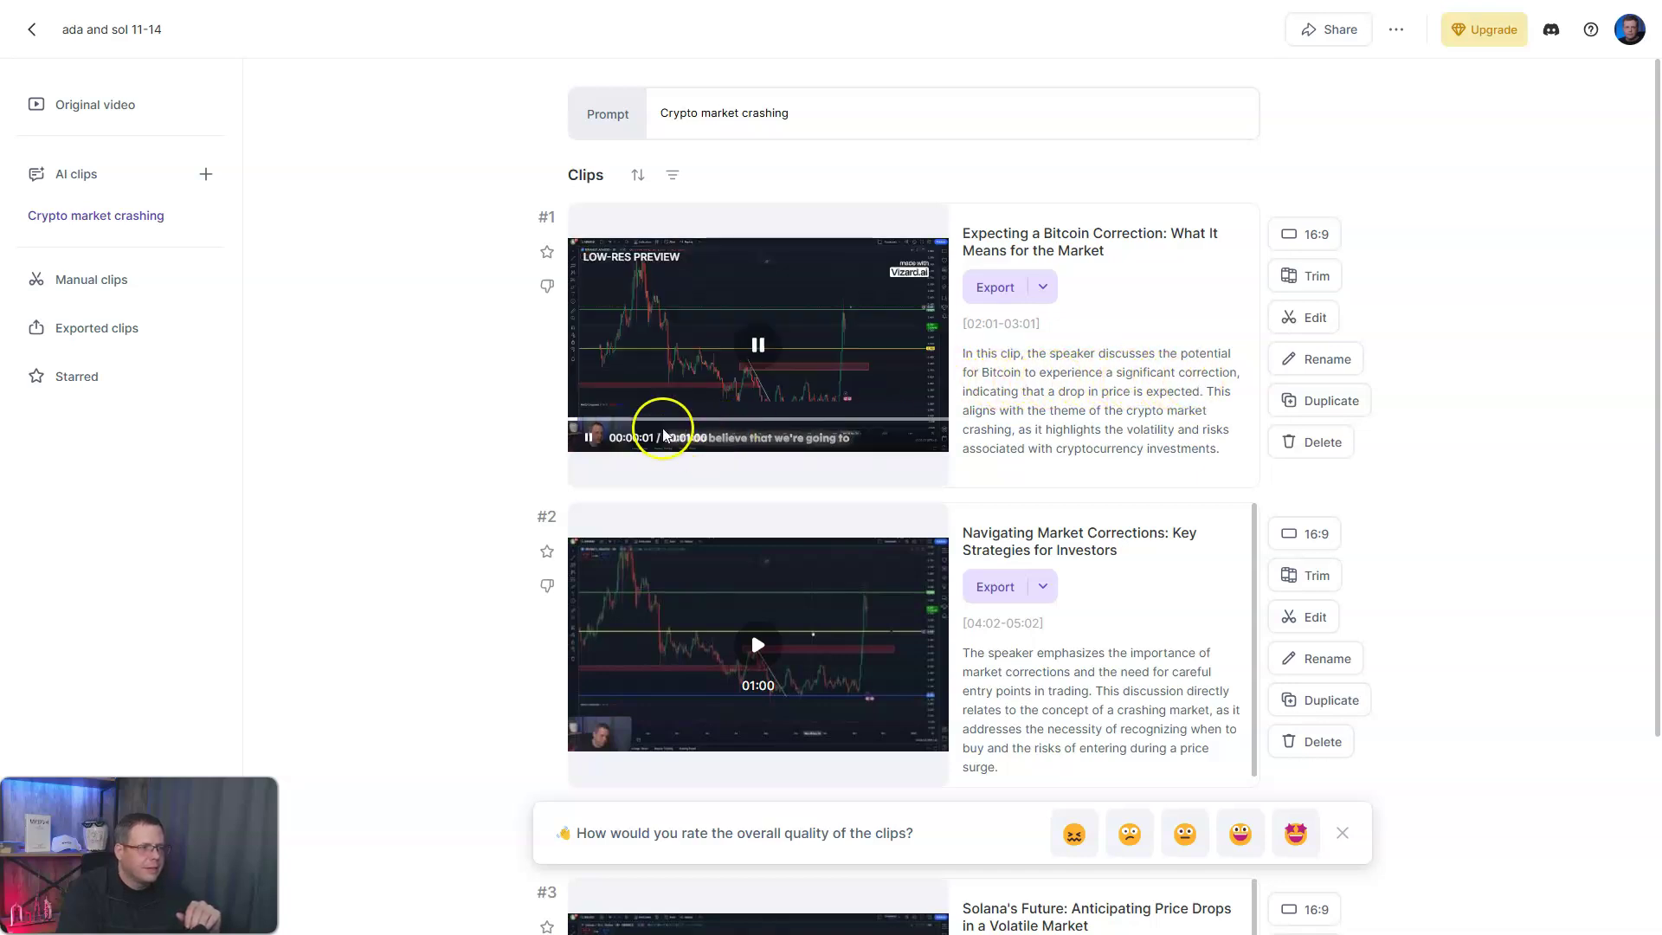
left_click(705, 415)
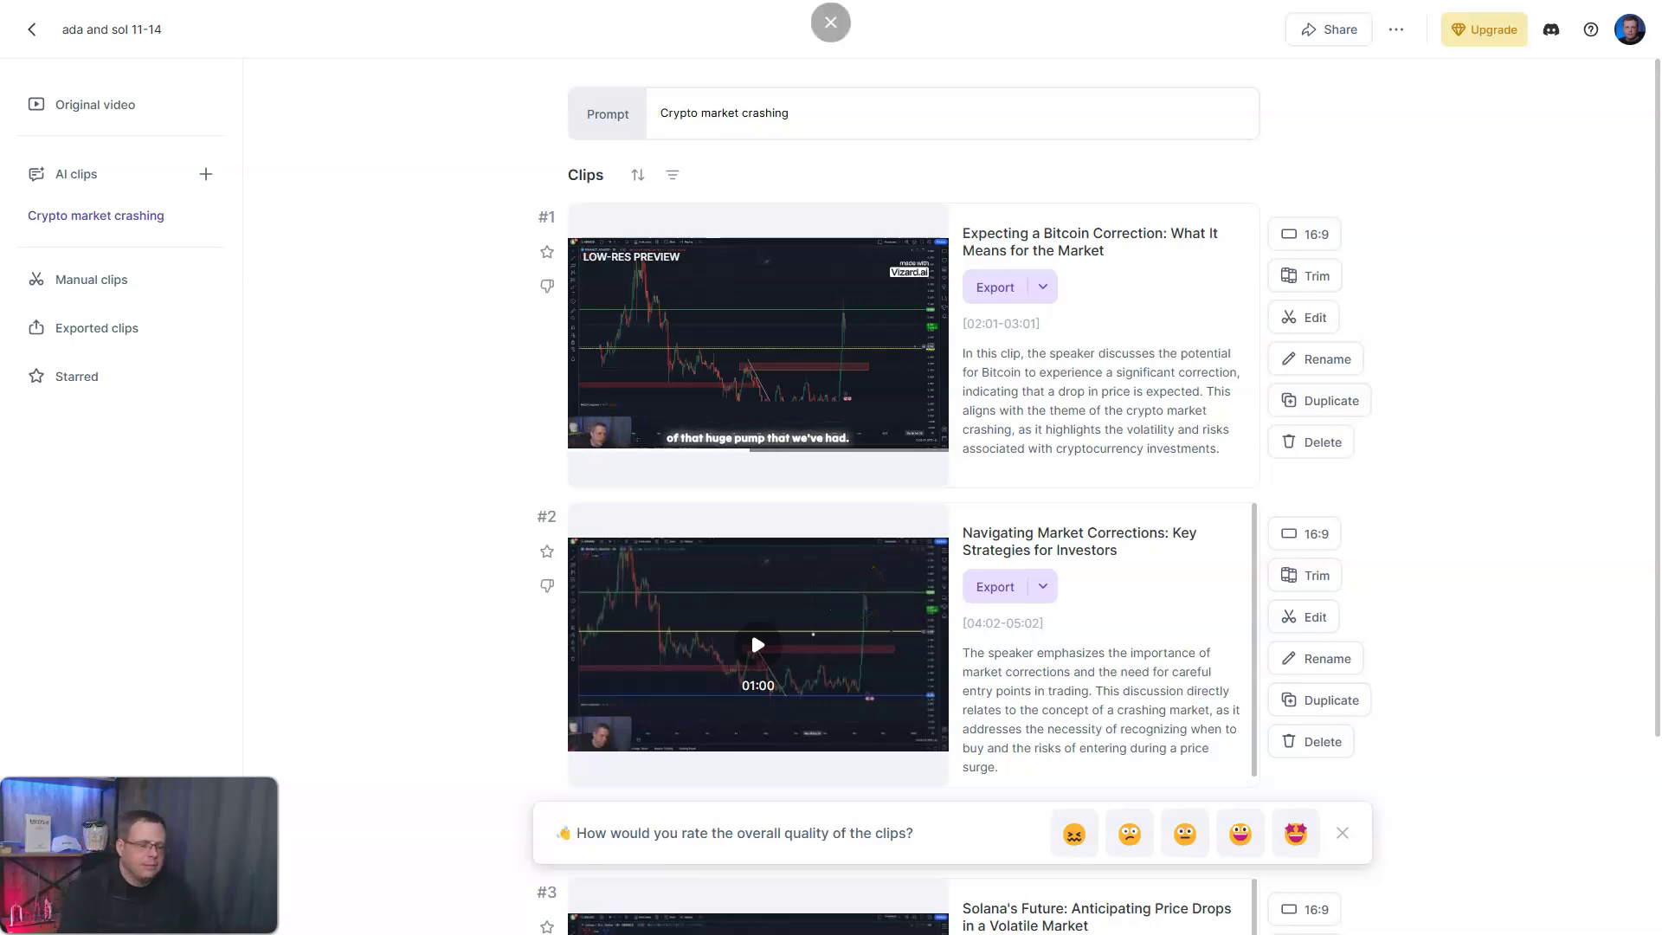
left_click(1001, 287)
left_click(1429, 435)
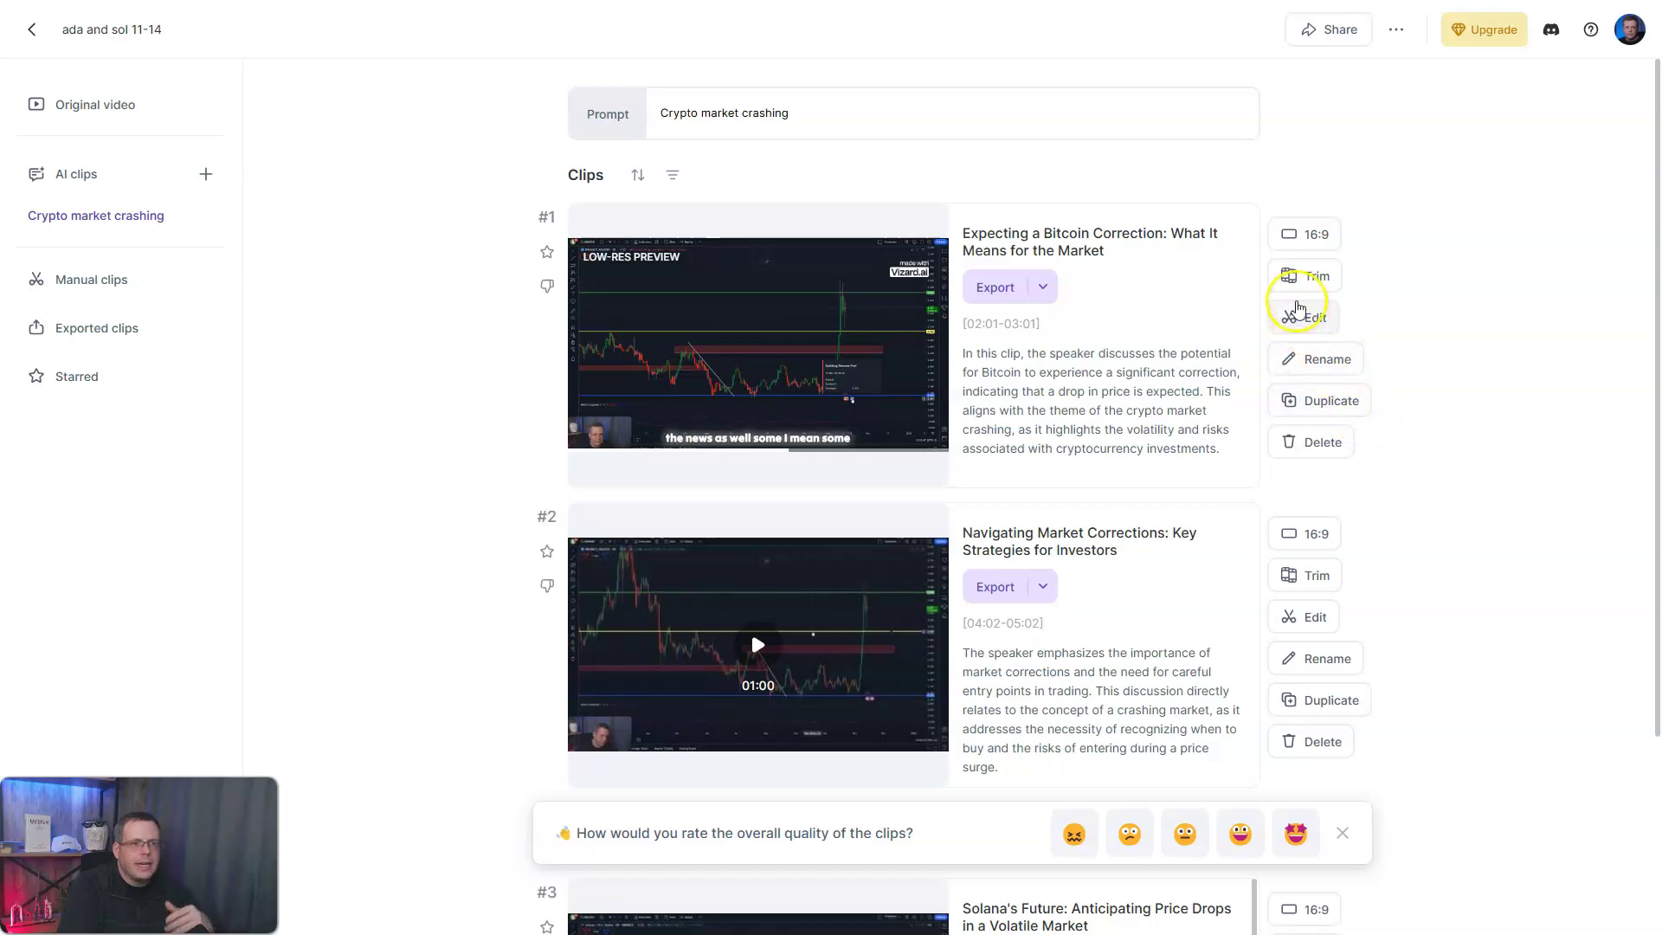
Trim the Bitcoin correction clip #1 to 00:00–02:35.82 and save
left_click(1297, 281)
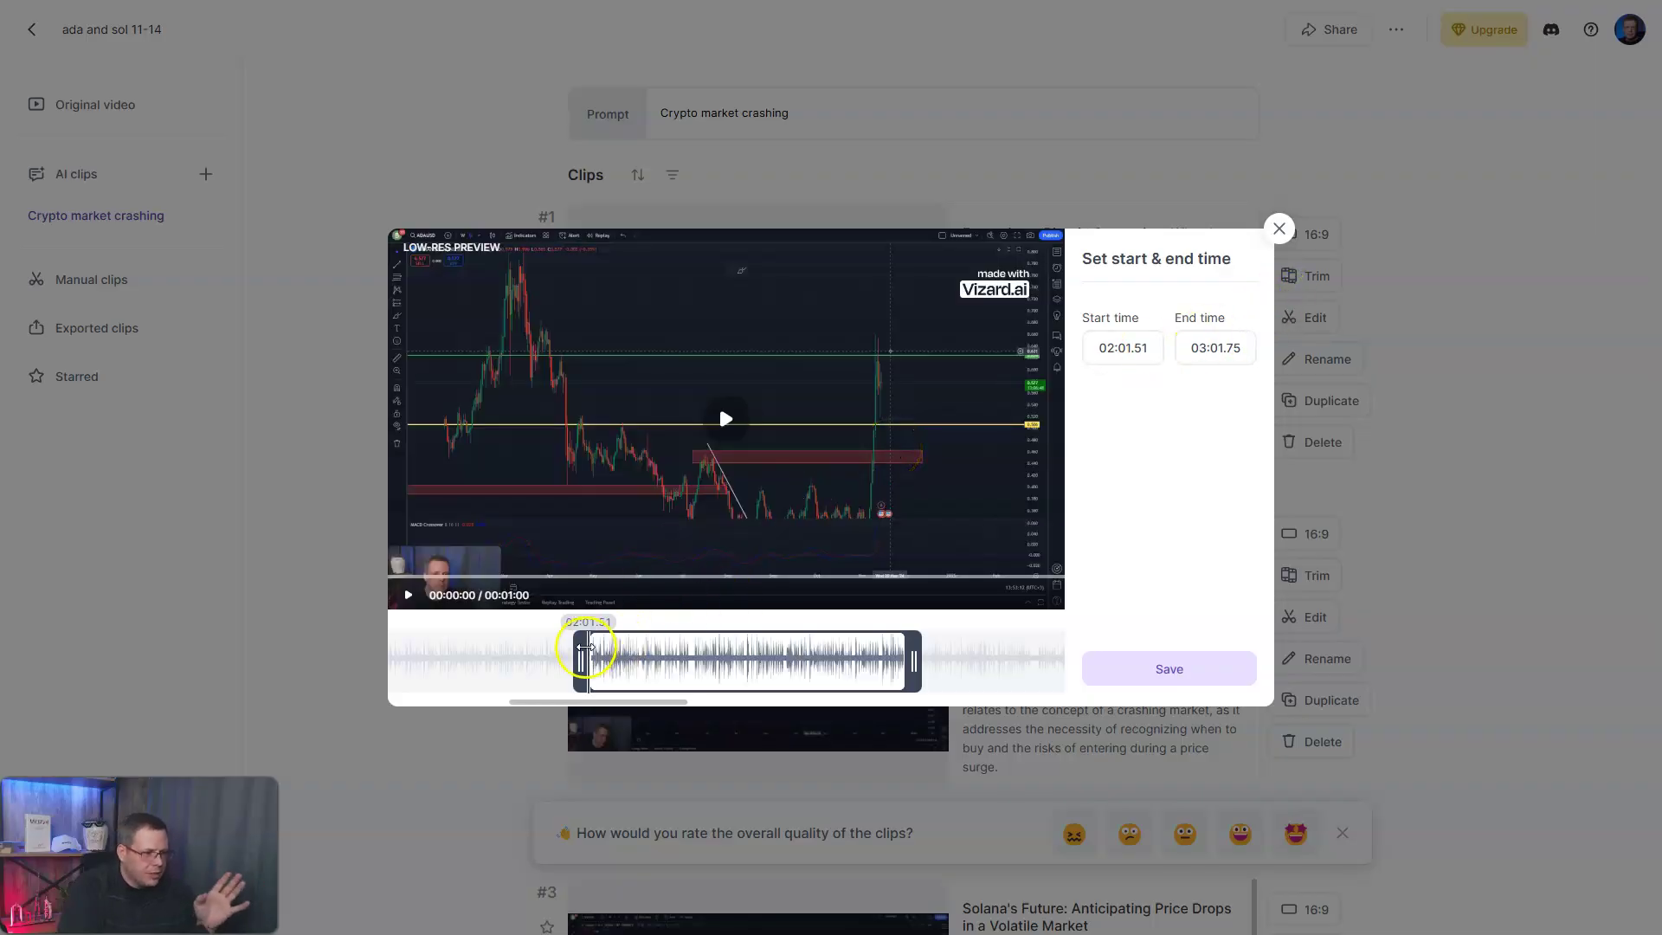
left_click_drag(913, 656, 799, 660)
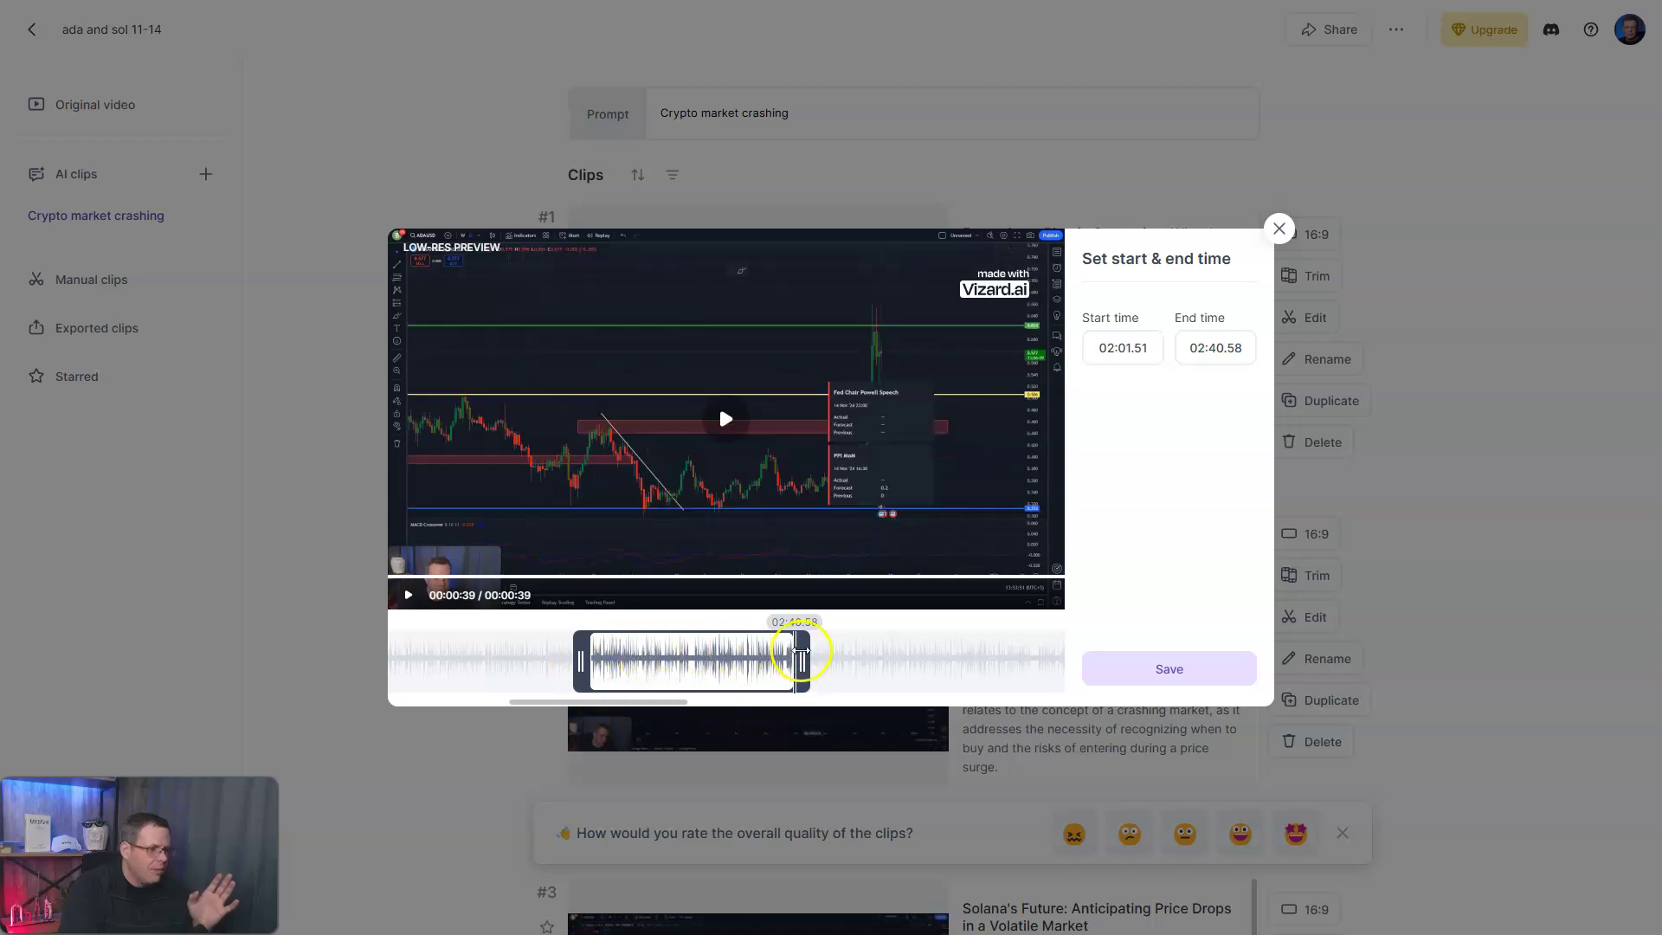
mouse_move(798, 661)
left_mouse_down()
mouse_move(709, 665)
mouse_move(778, 663)
left_mouse_up()
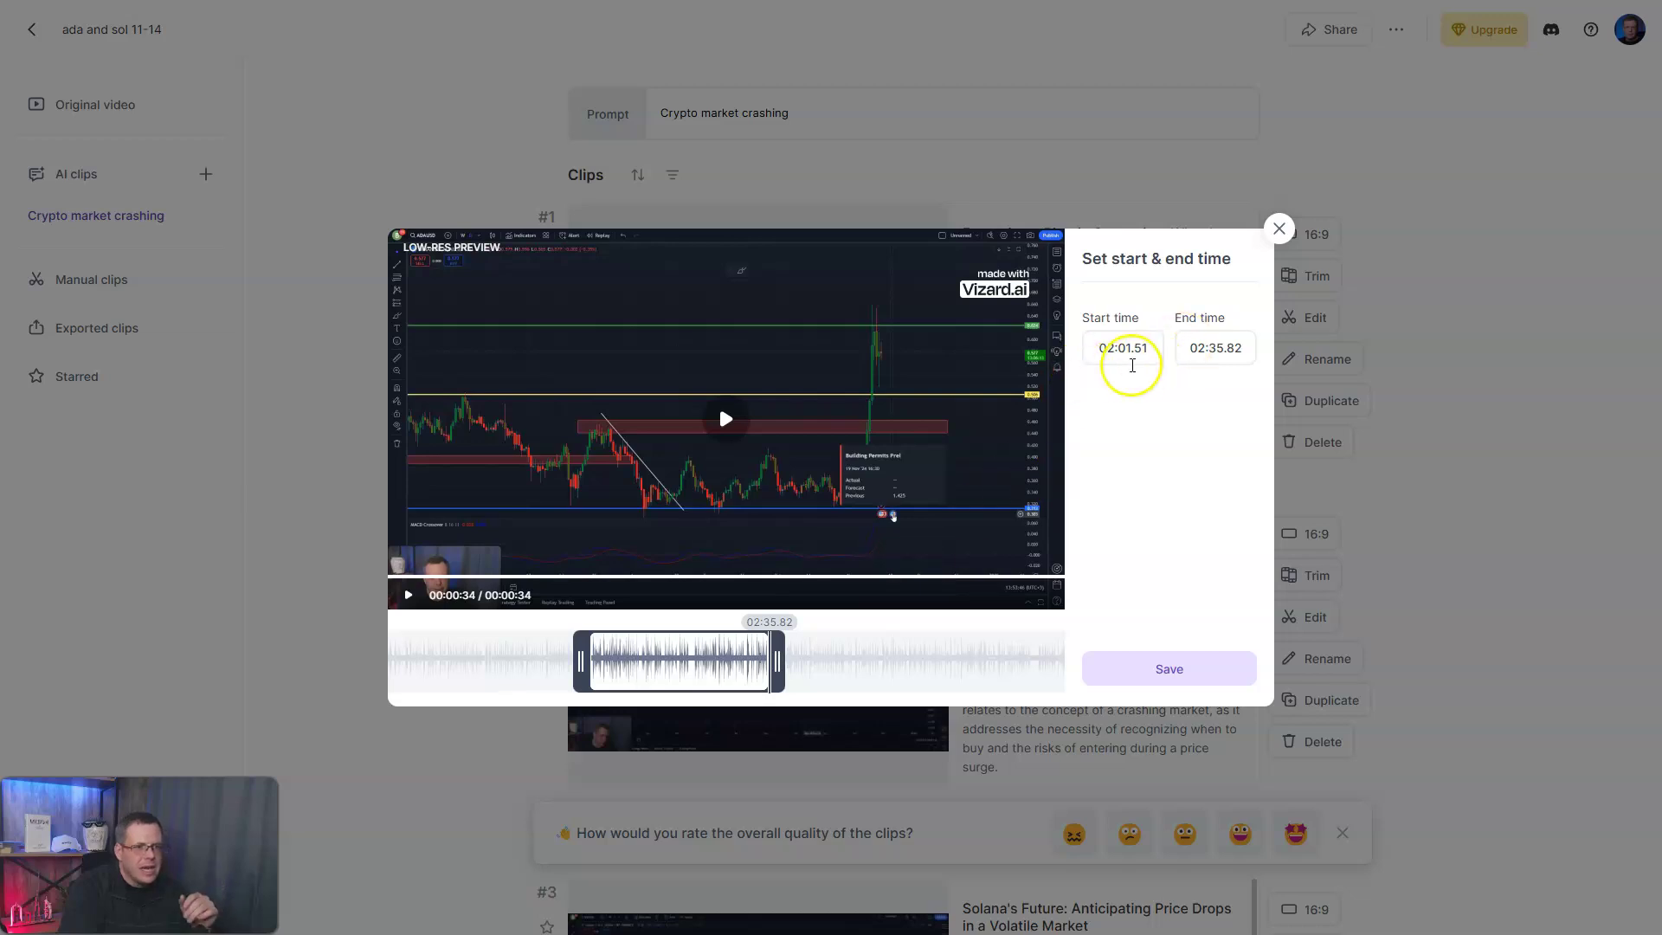
mouse_move(582, 662)
left_mouse_down()
mouse_move(315, 687)
mouse_move(335, 671)
left_mouse_up()
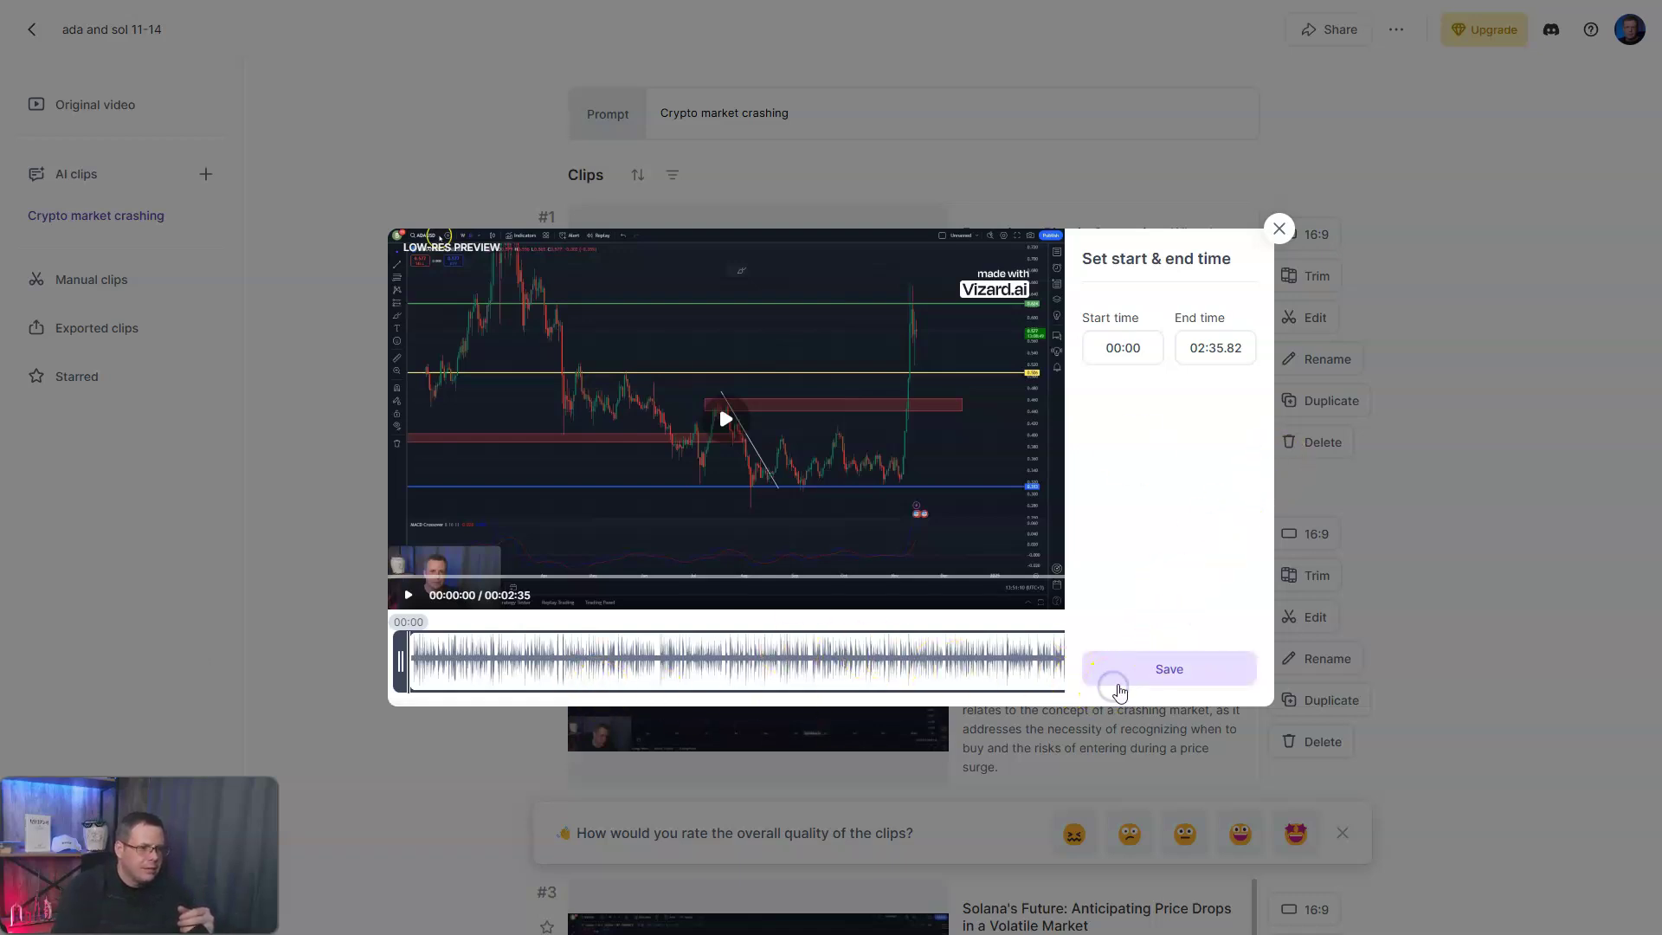
left_click(1120, 676)
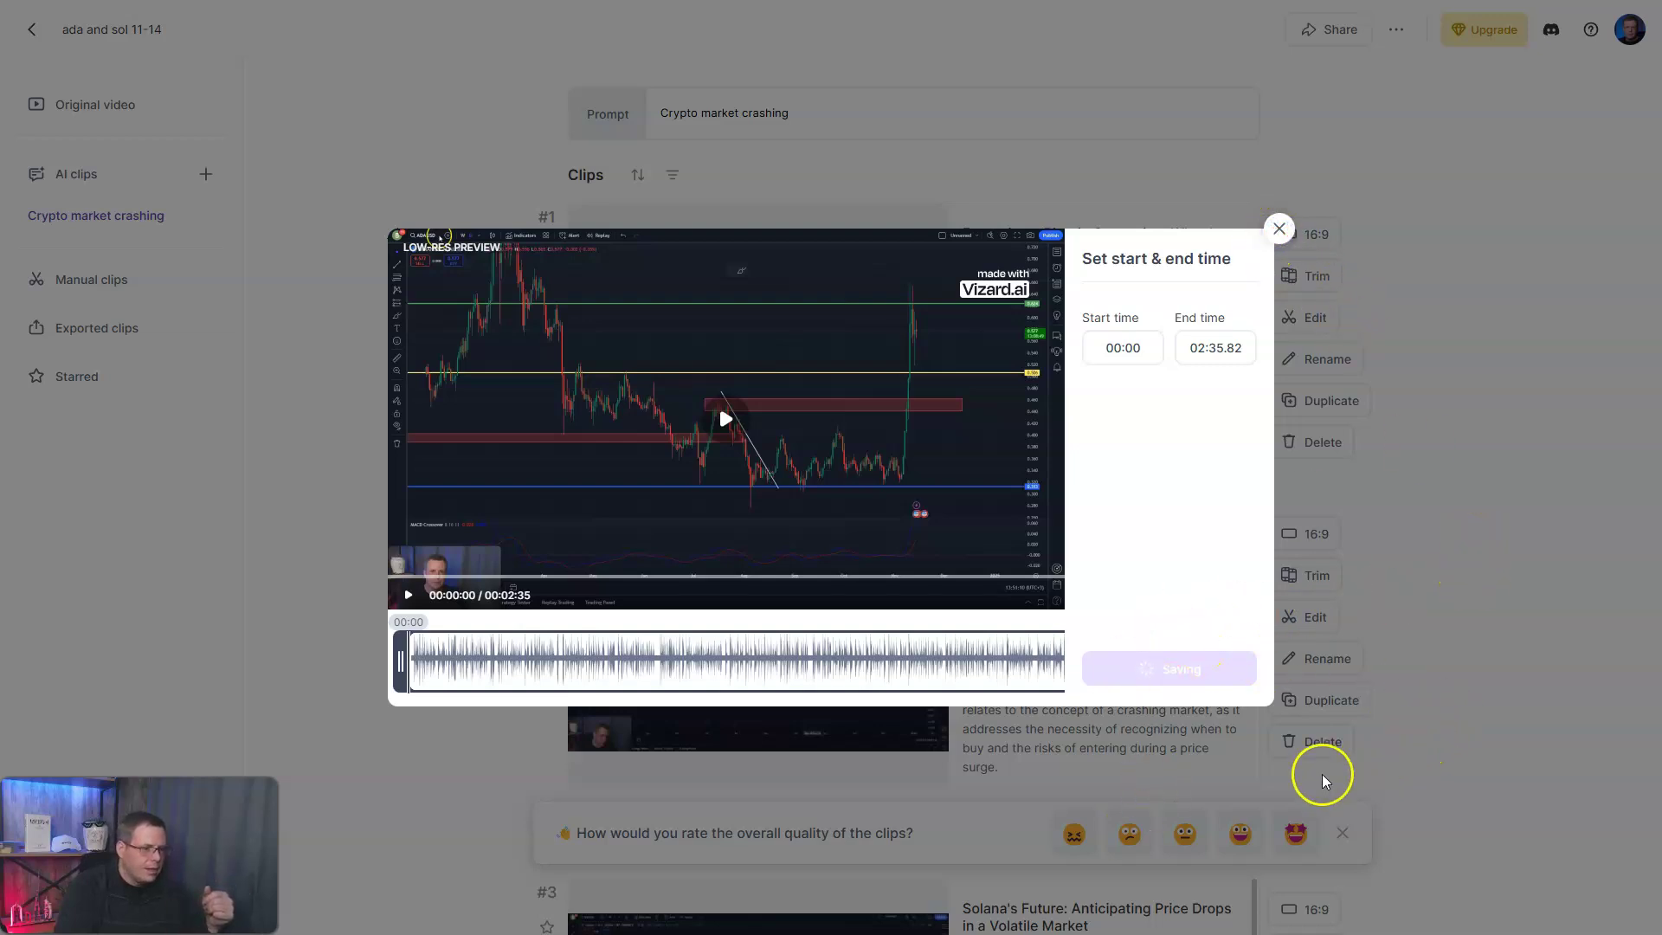
scroll(955, 757, "down", 2)
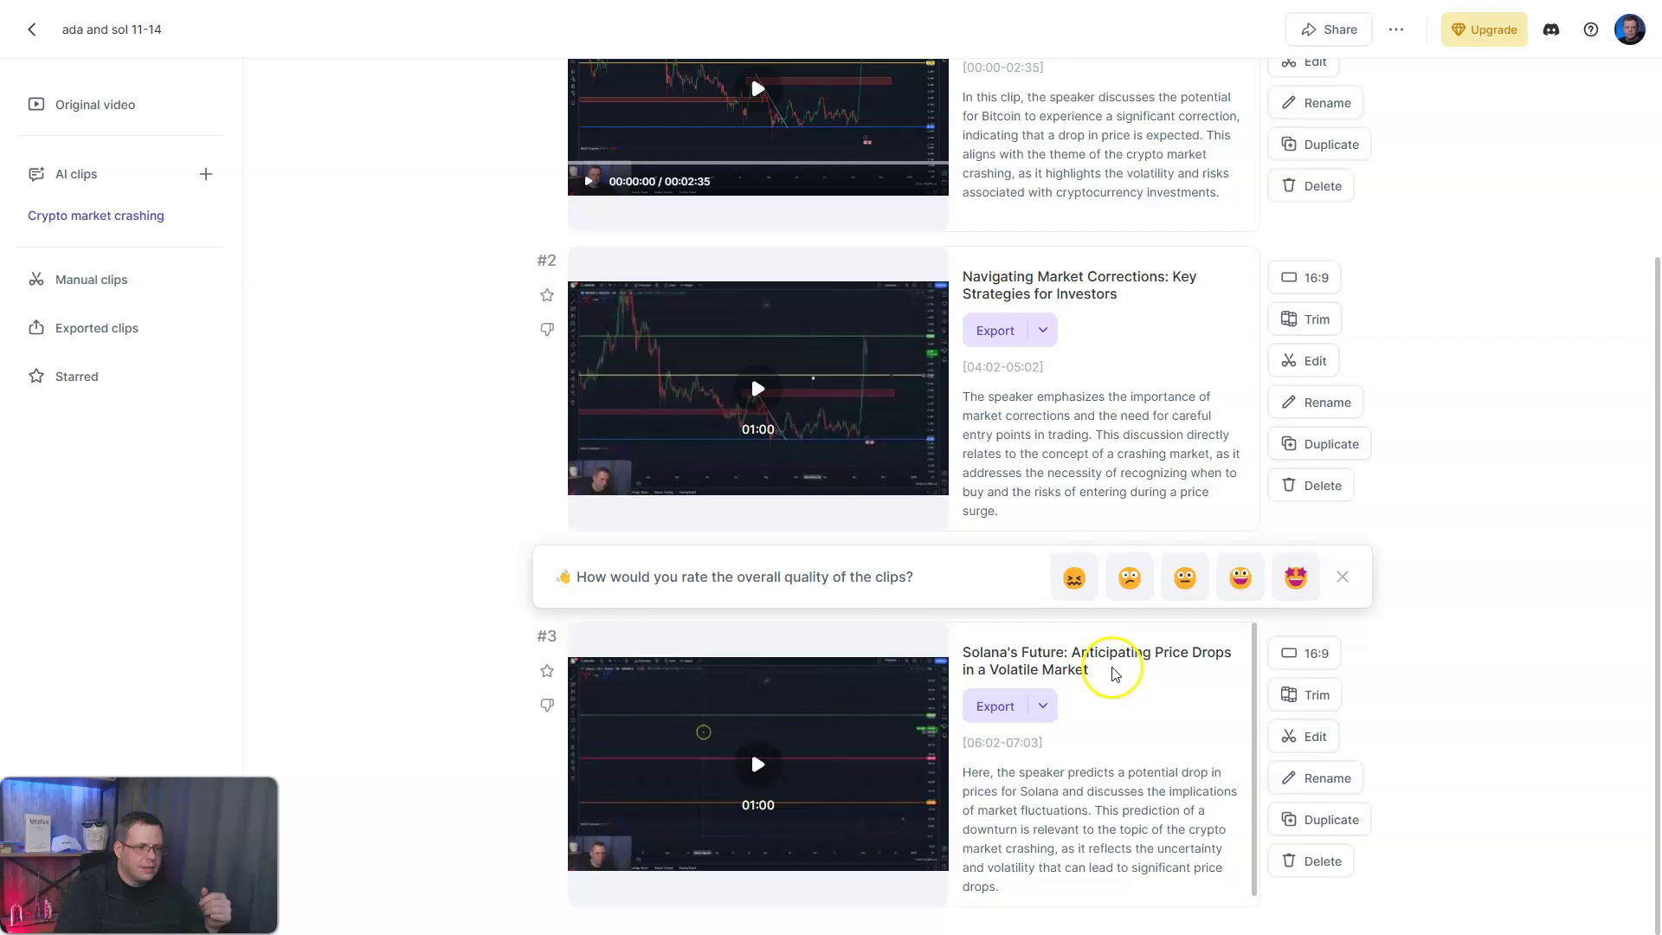
Open the Solana price-drop clip #3 in the editor, leaving its aspect ratio unchanged
left_click_drag(1089, 671, 965, 653)
left_click(1578, 685)
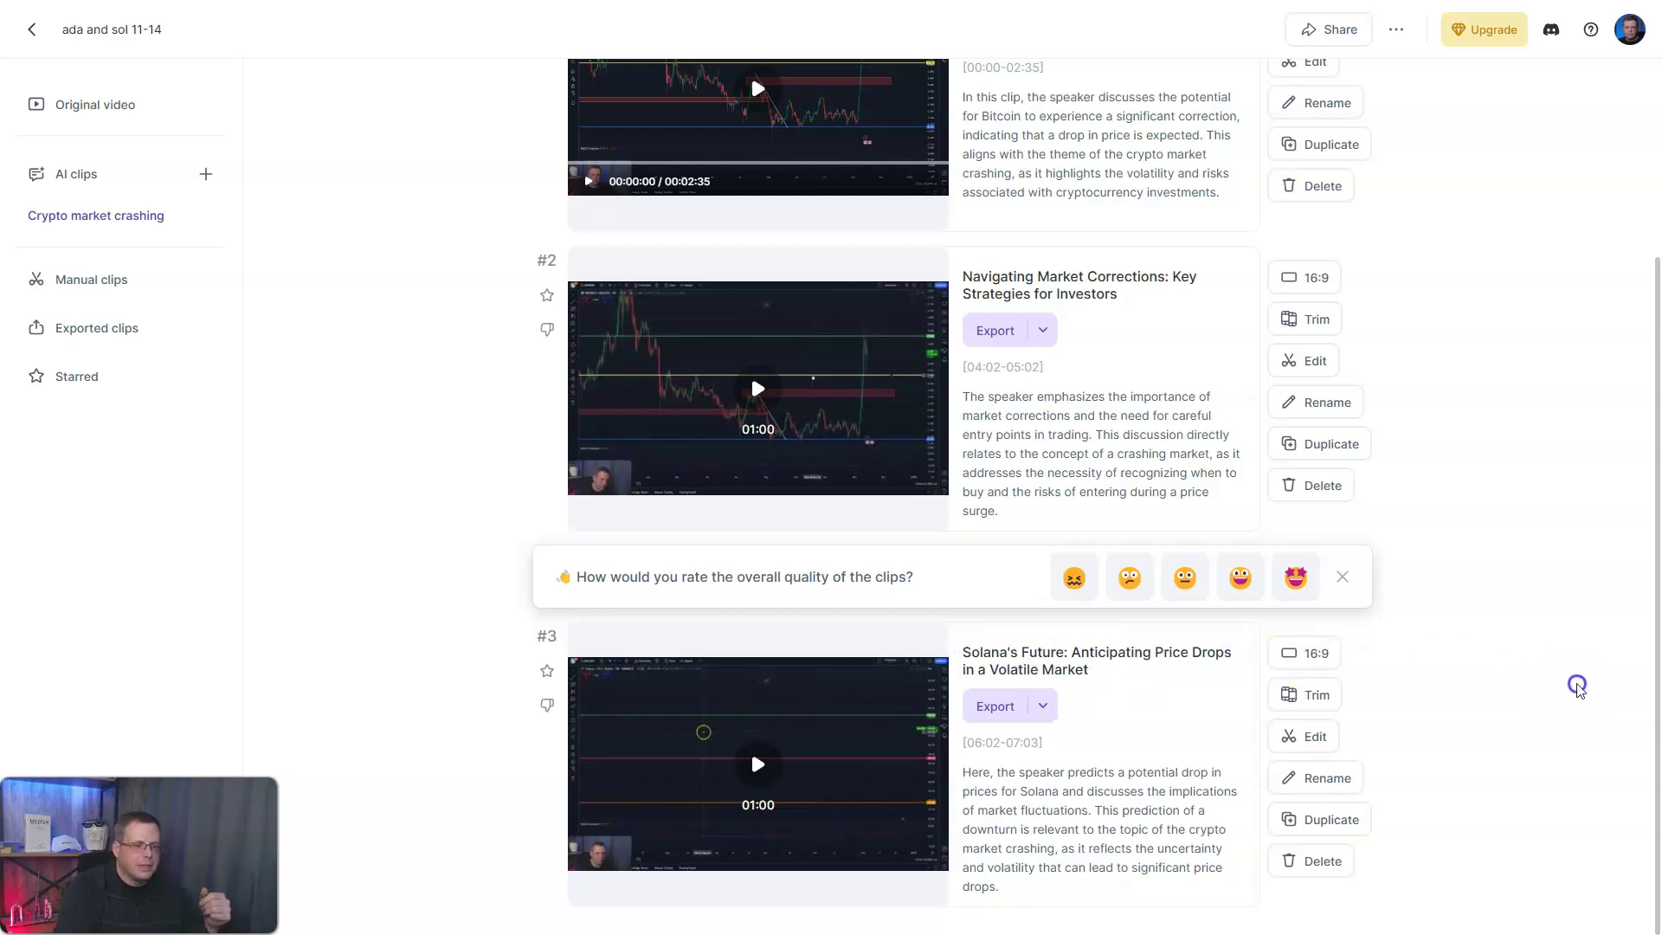
left_click(1305, 653)
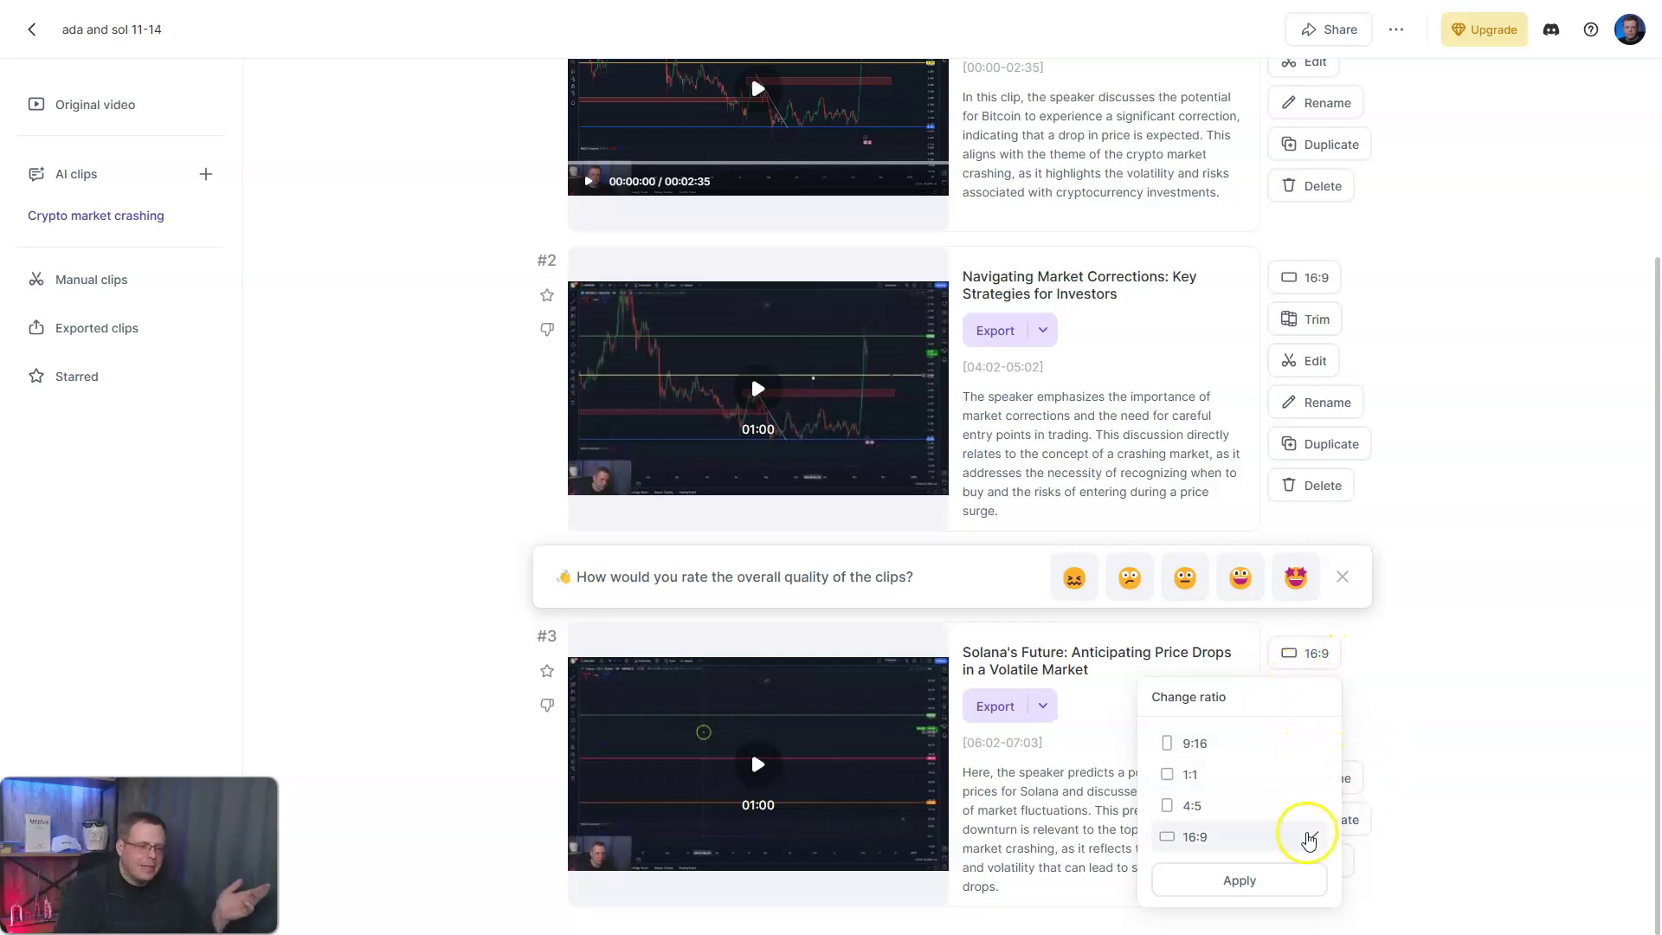
left_click(1479, 626)
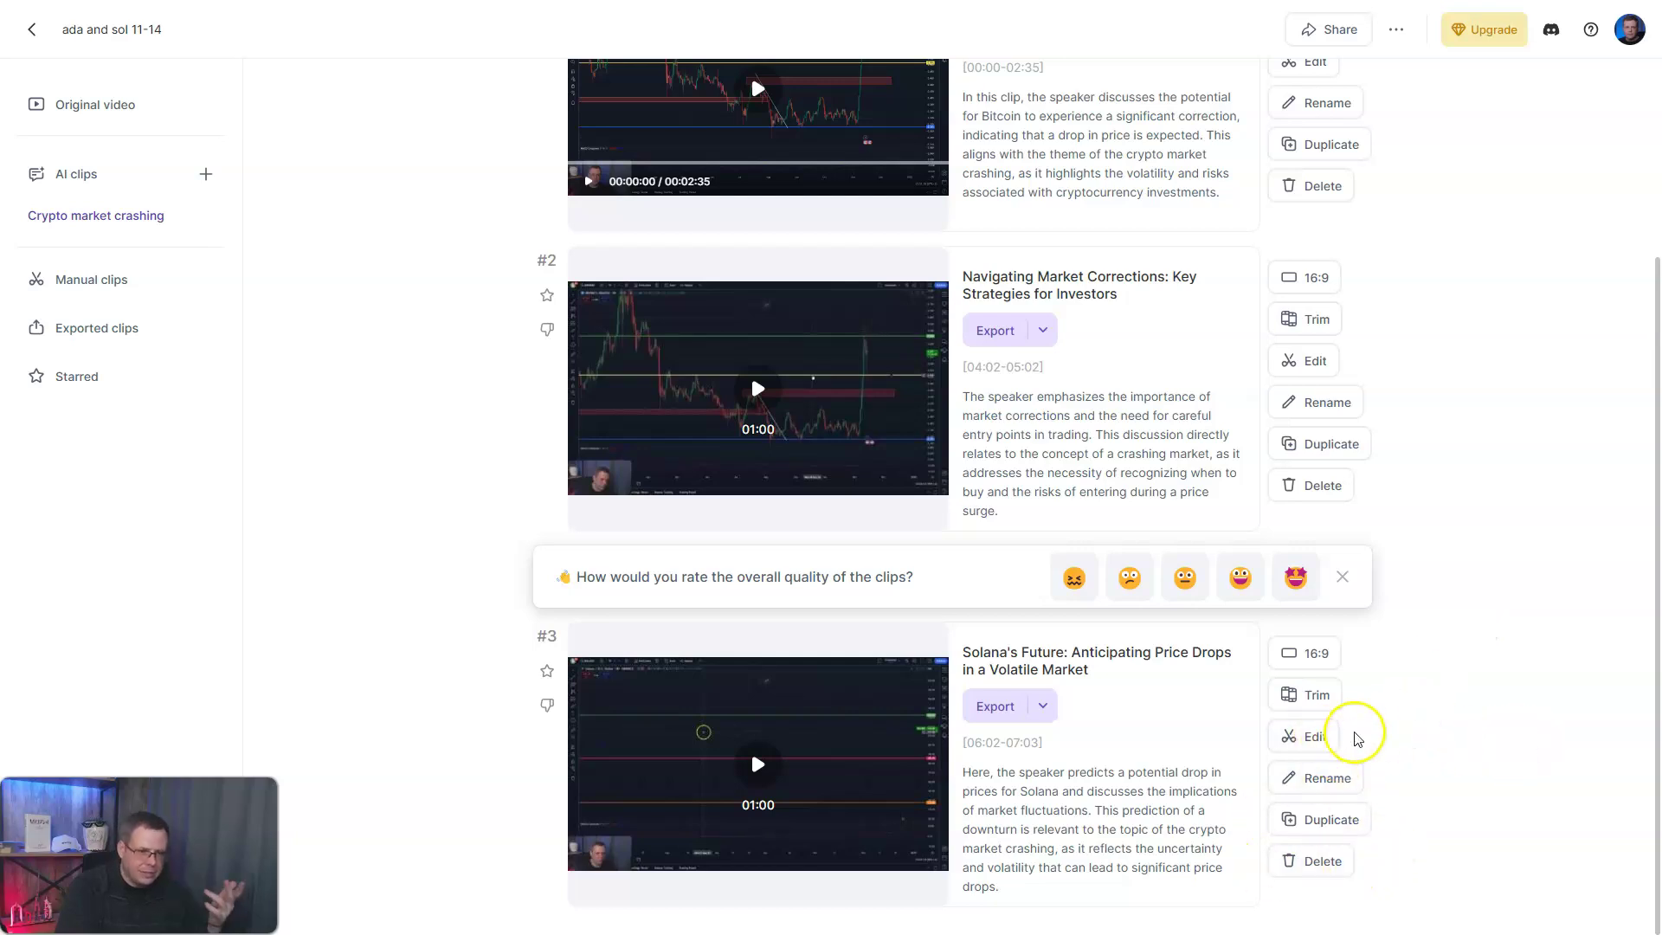
left_click(1315, 737)
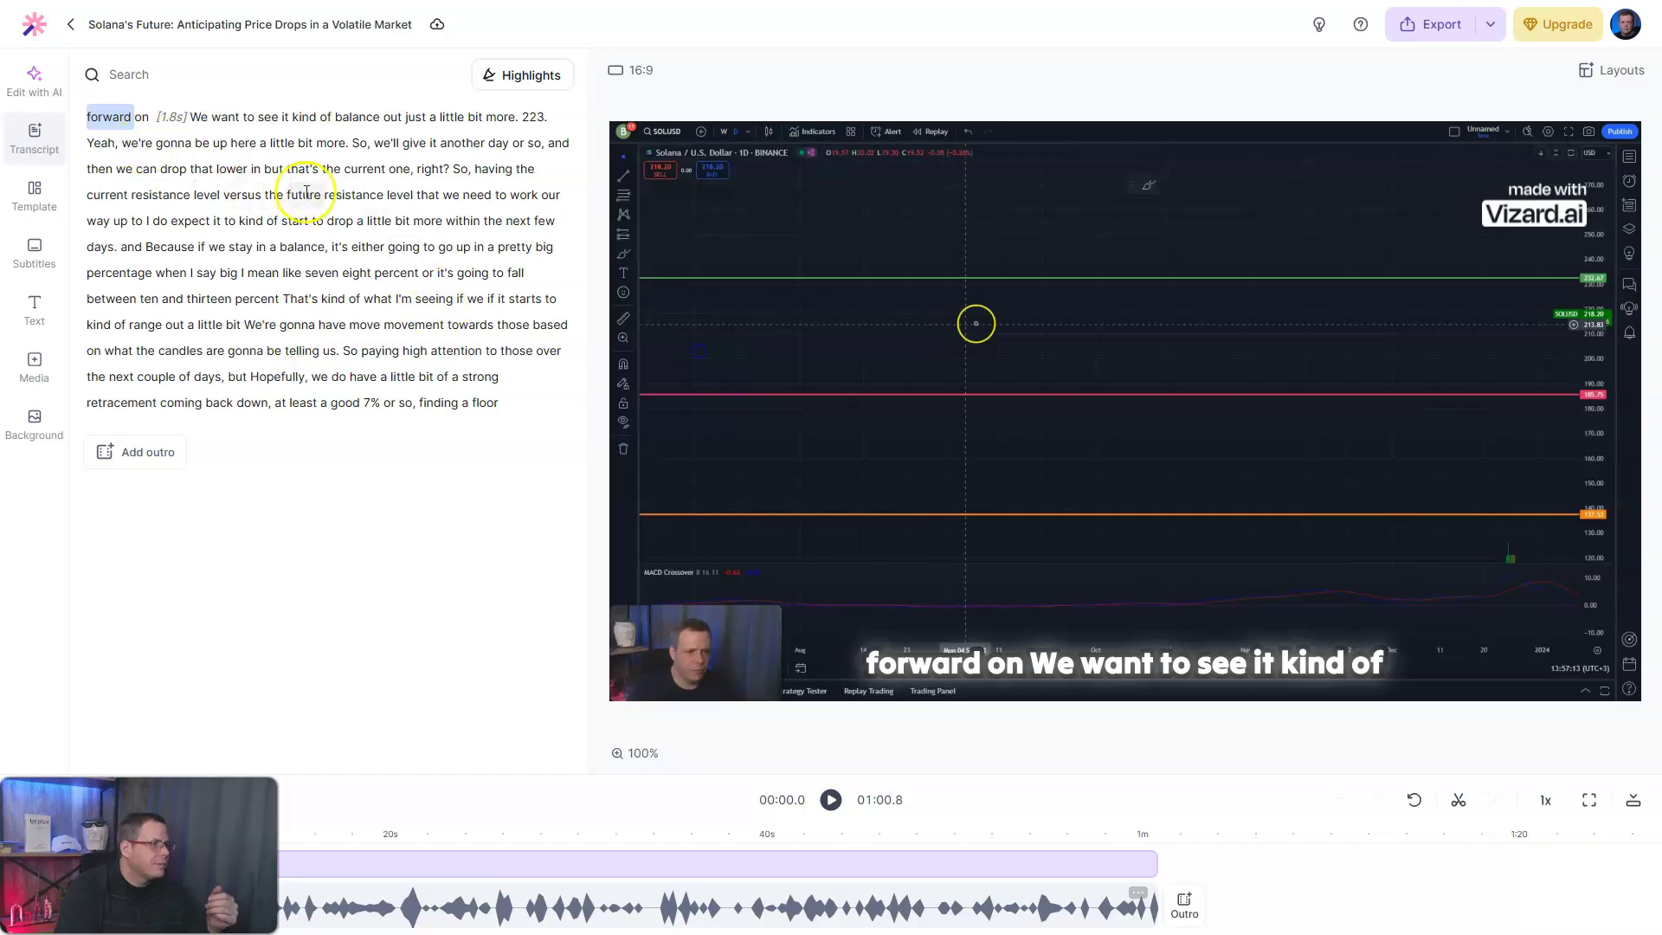
Select the whole transcript and the preview caption to show its Tilt Warp size-16 style settings
left_click_drag(154, 221, 443, 217)
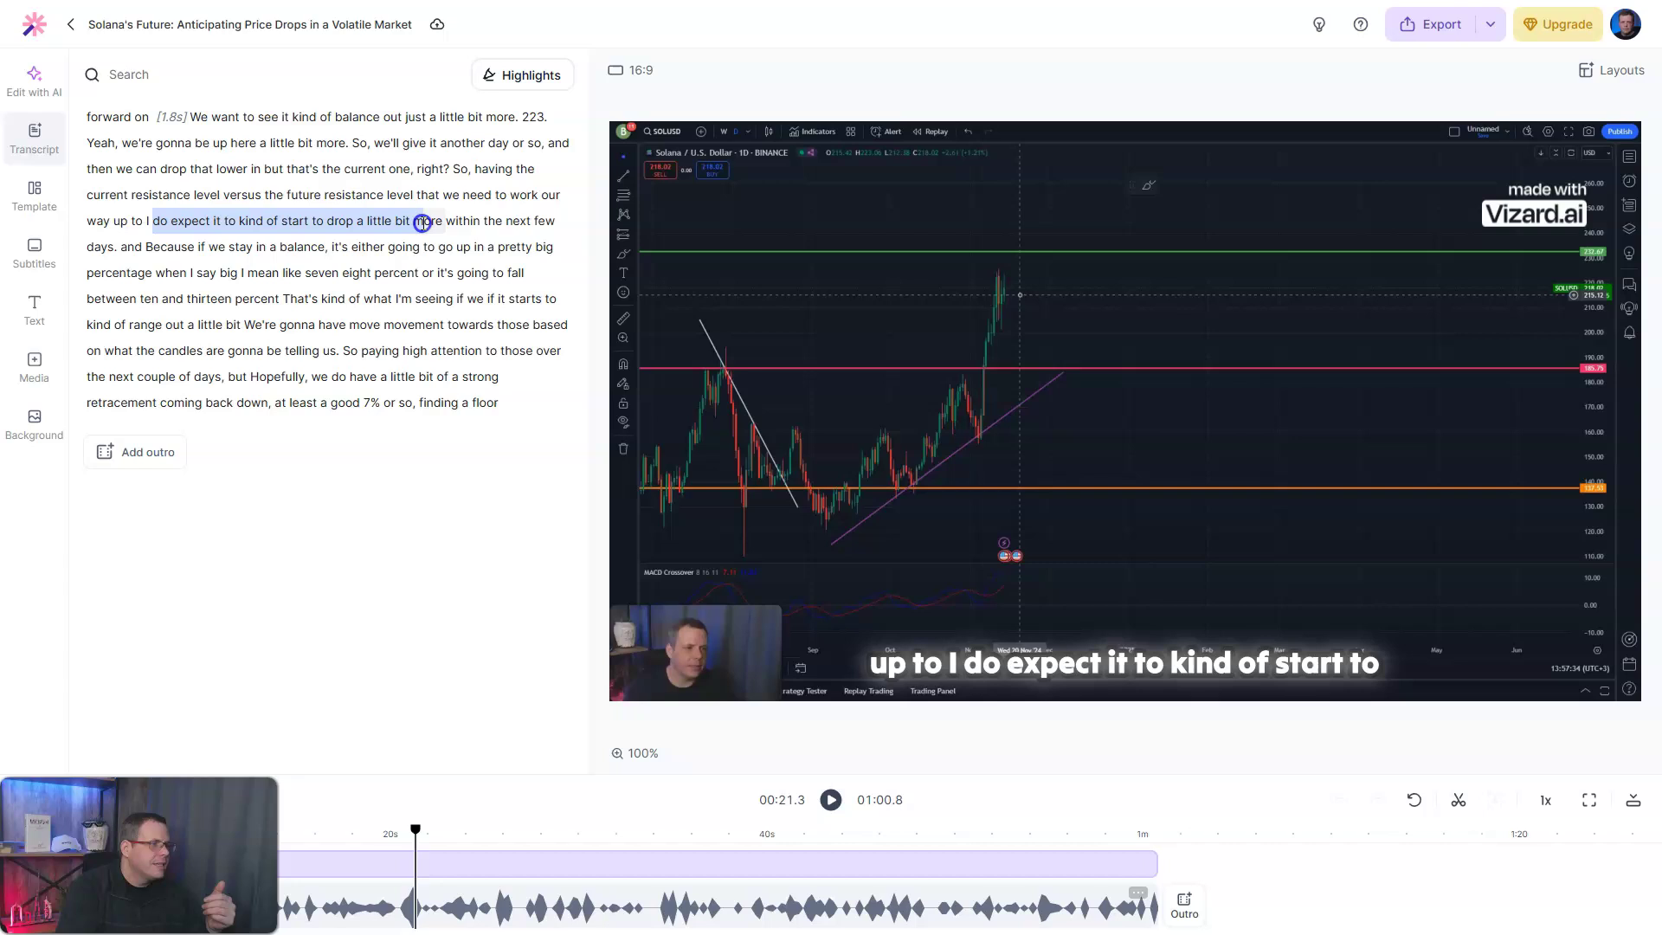
left_click_drag(411, 224, 410, 223)
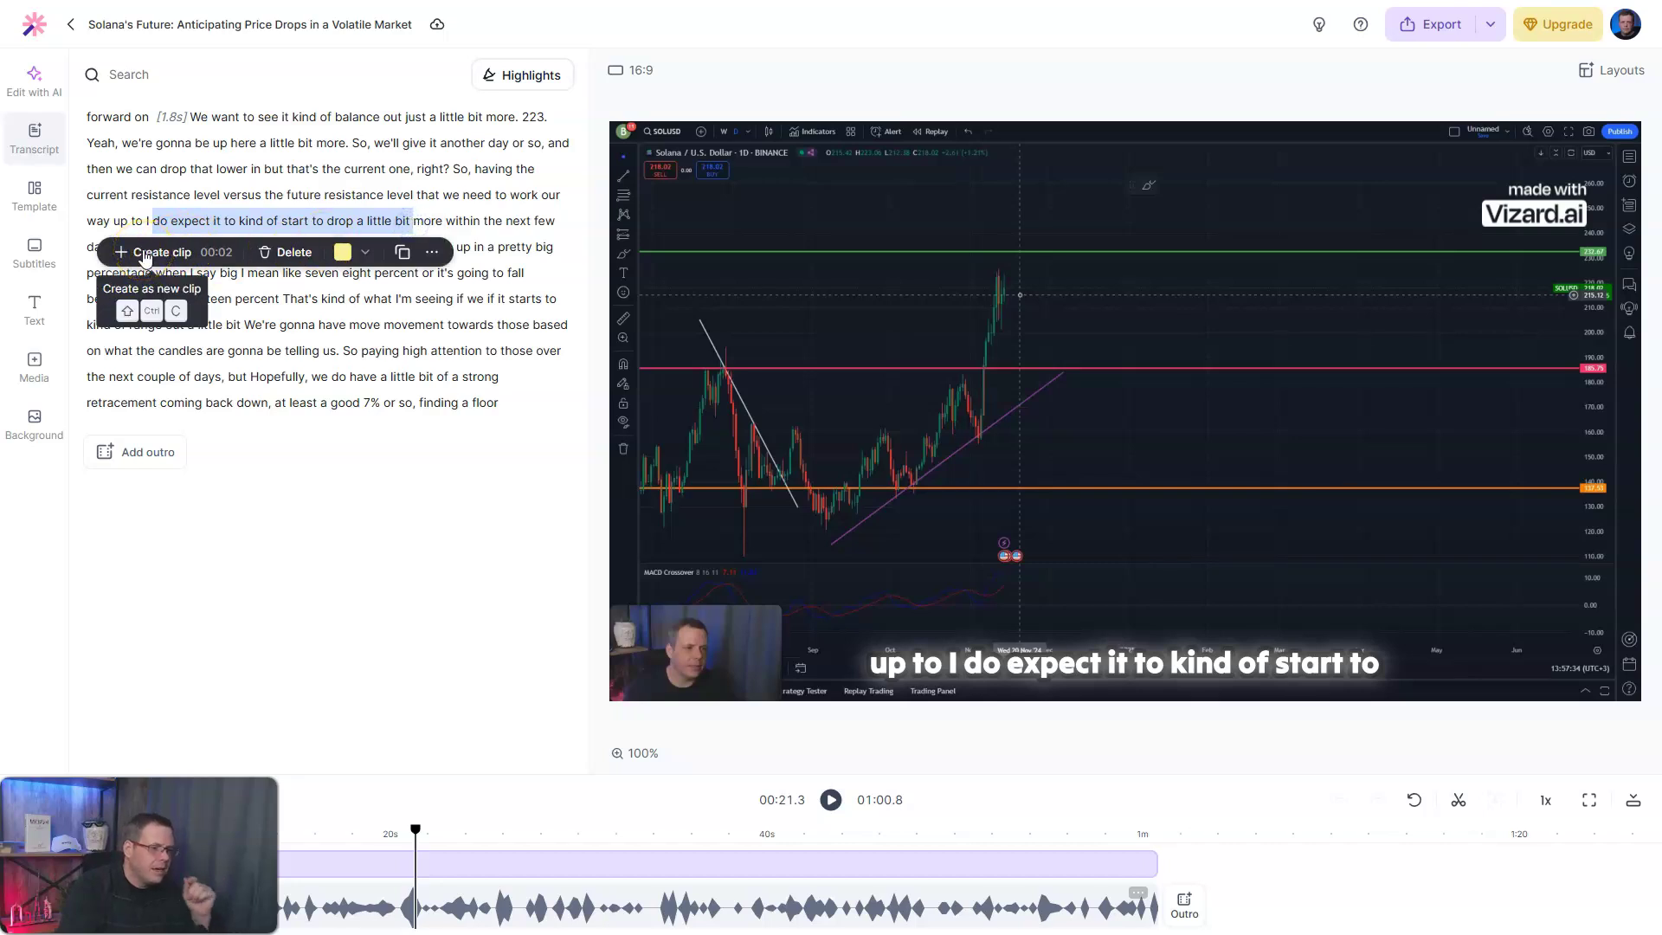
key("ctrl+a")
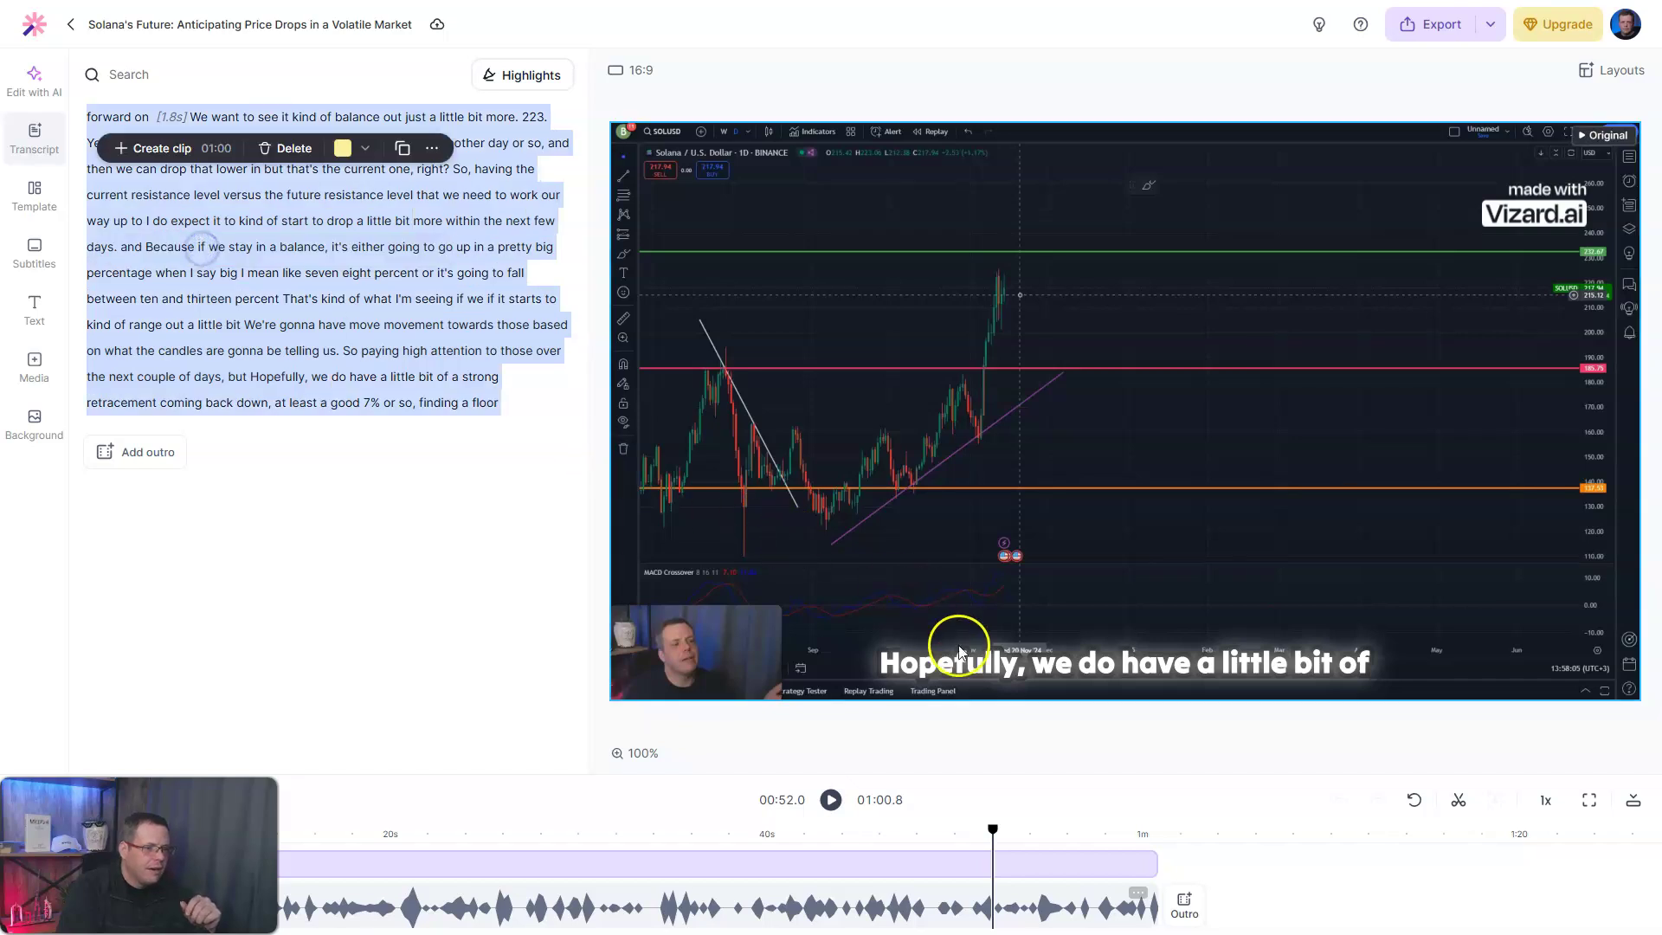
left_click(961, 657)
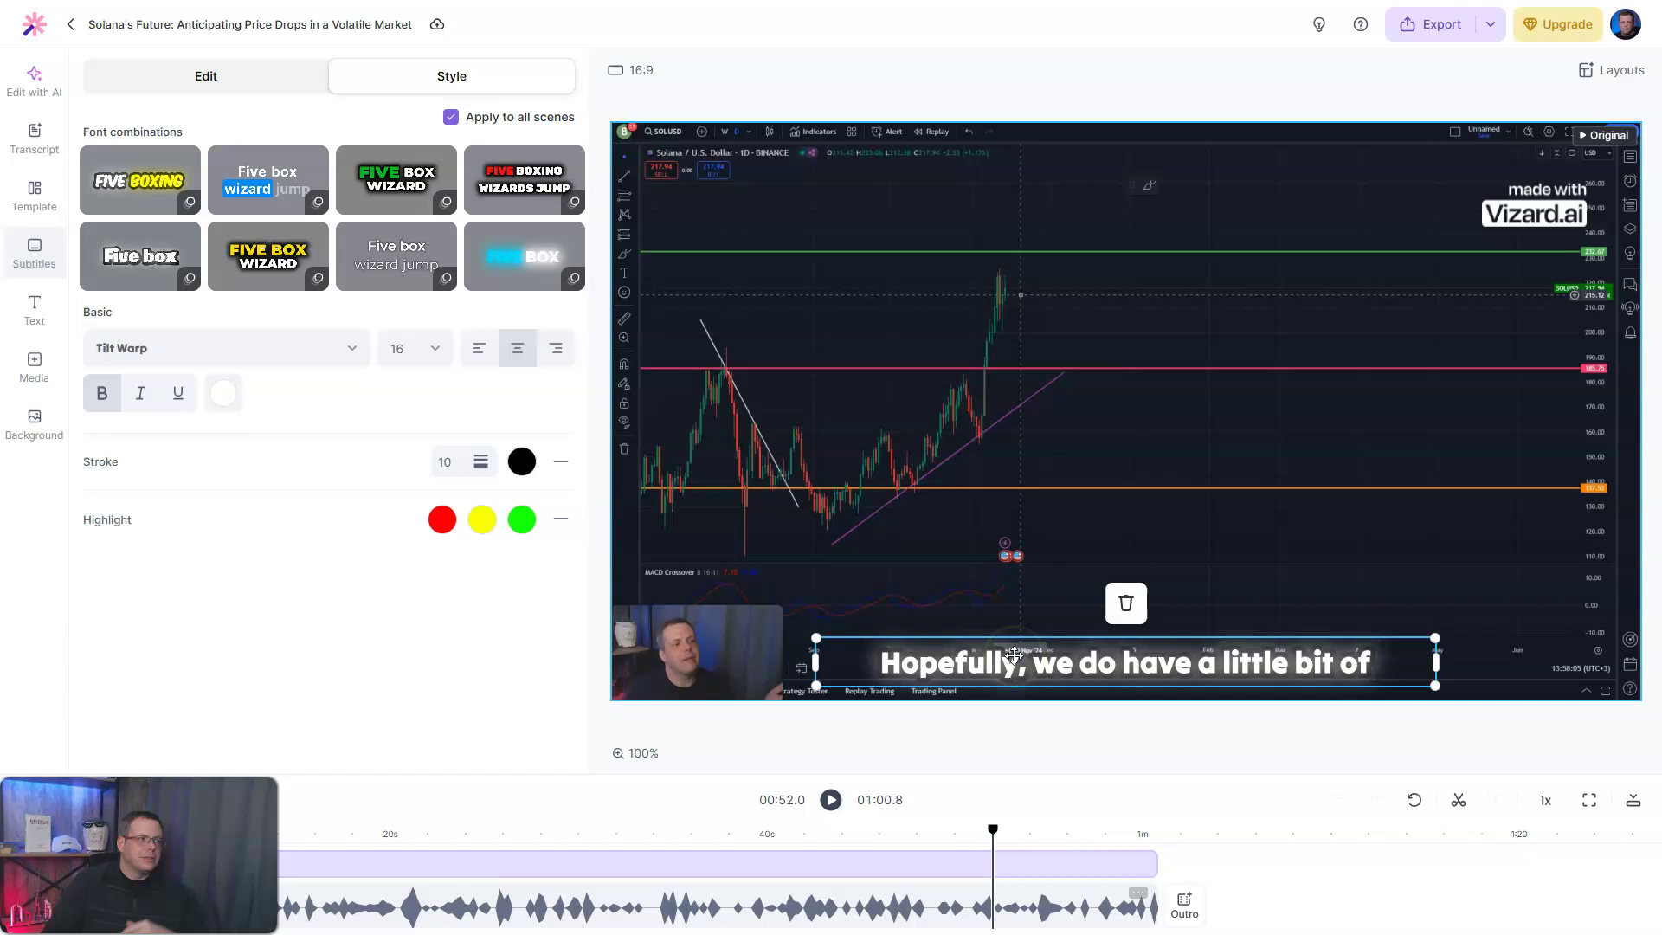
Apply the Montserrat Black green-highlight caption preset, preview it, and disable Apply to all scenes
left_click(1469, 432)
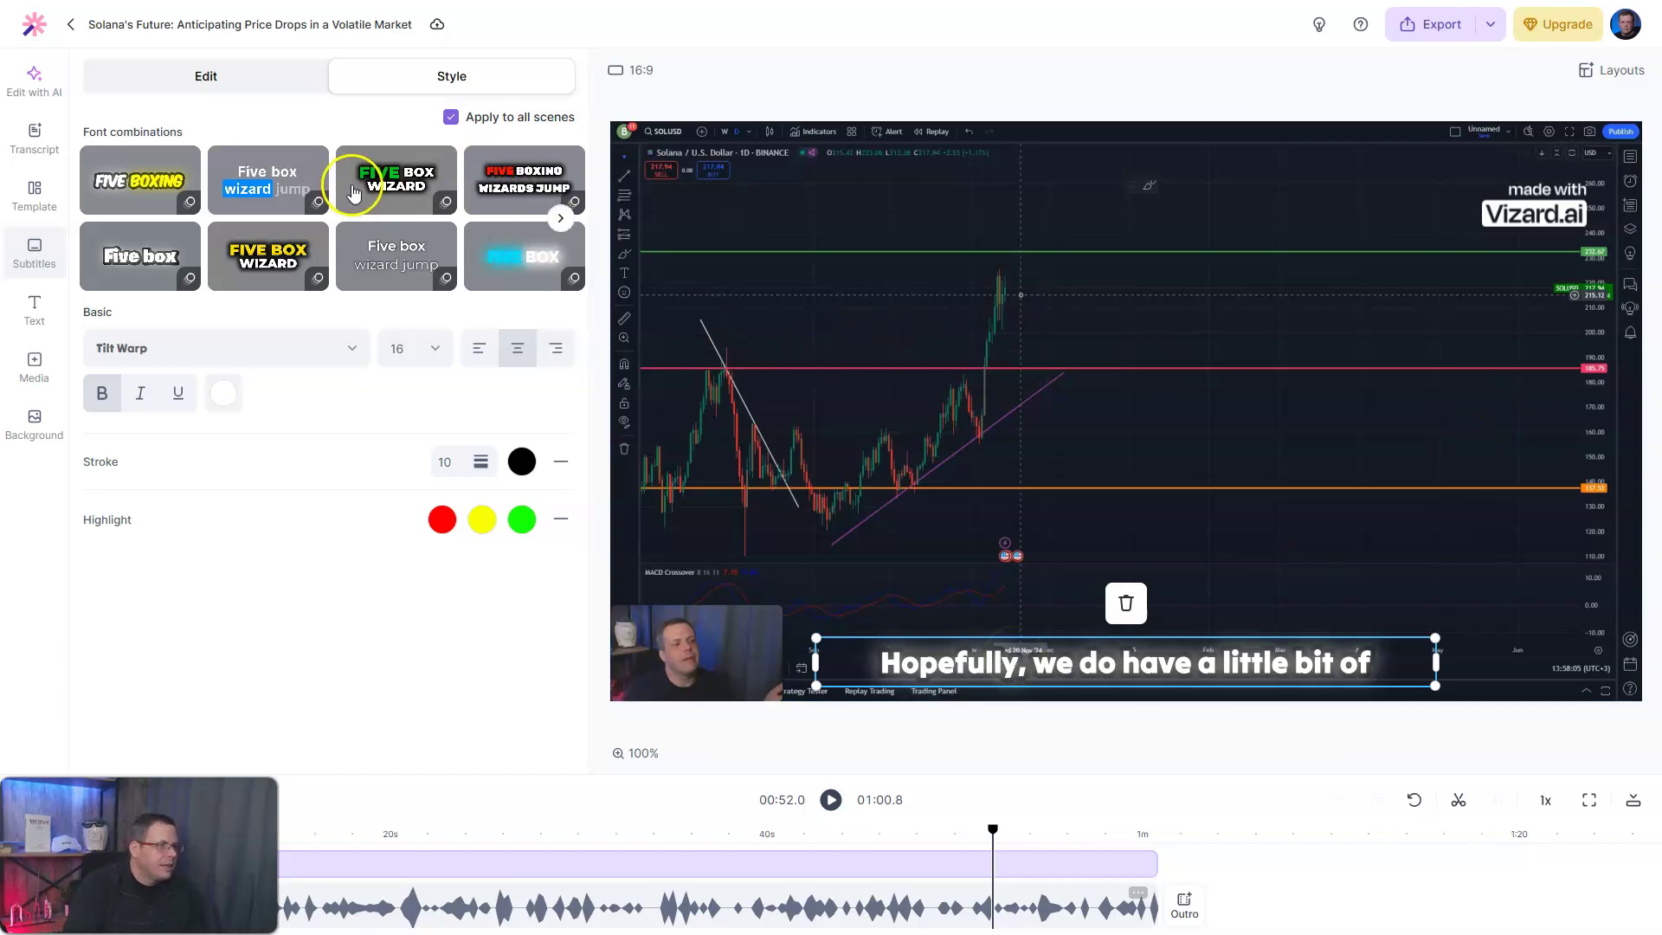
left_click(379, 181)
left_click(830, 800)
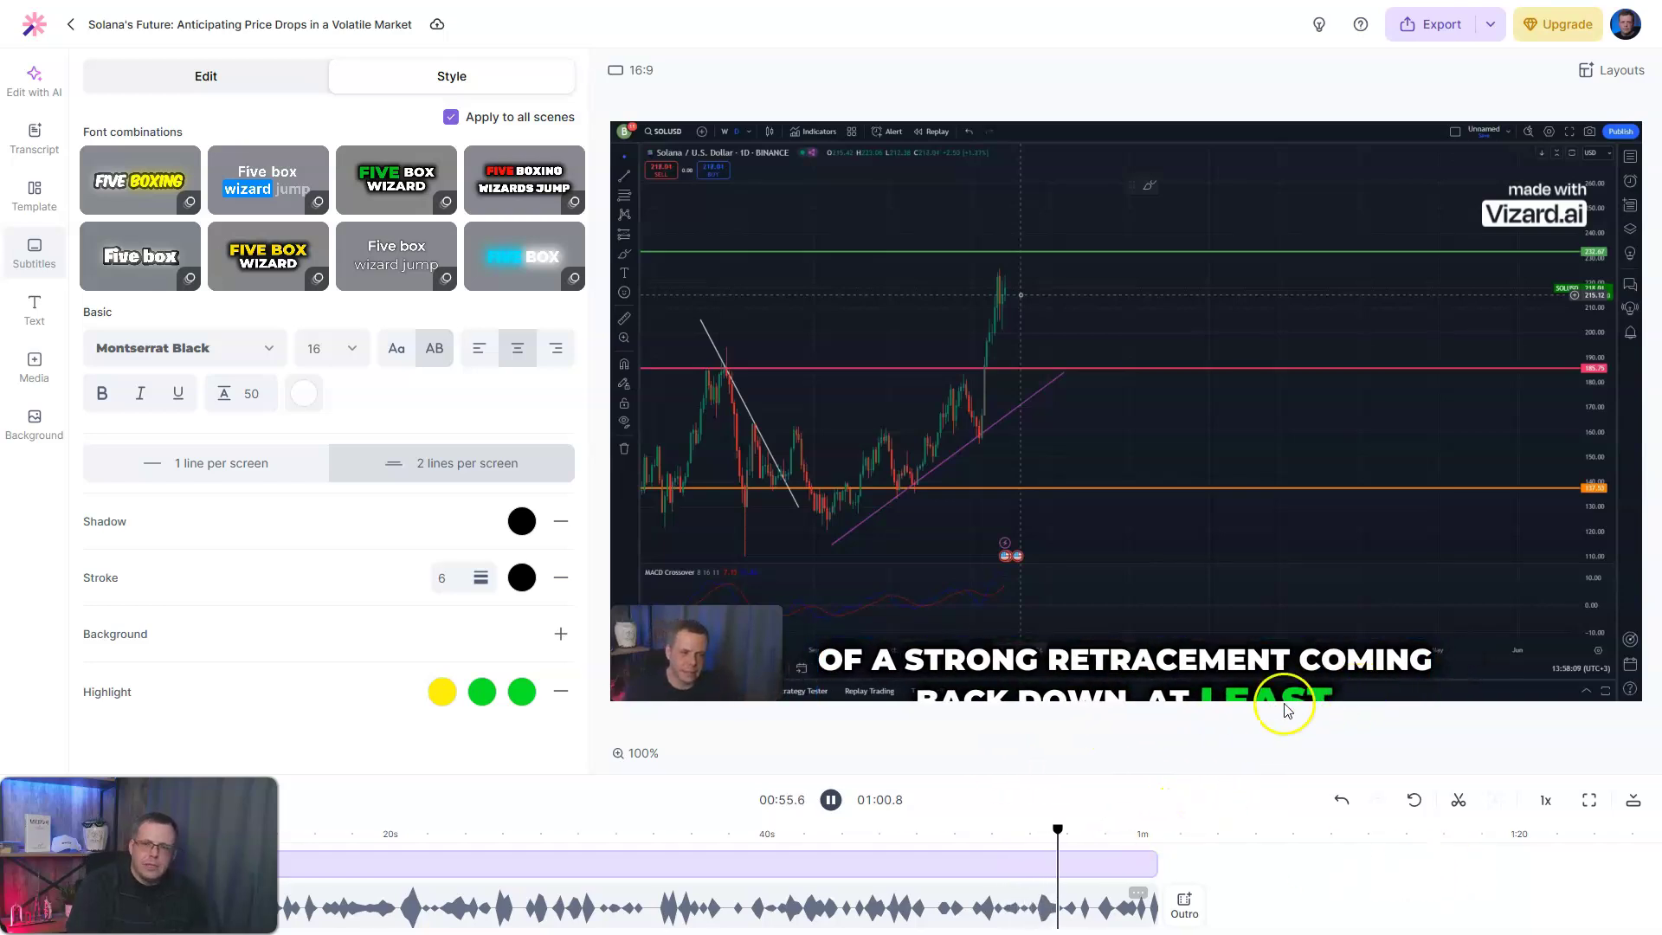
left_click(1111, 659)
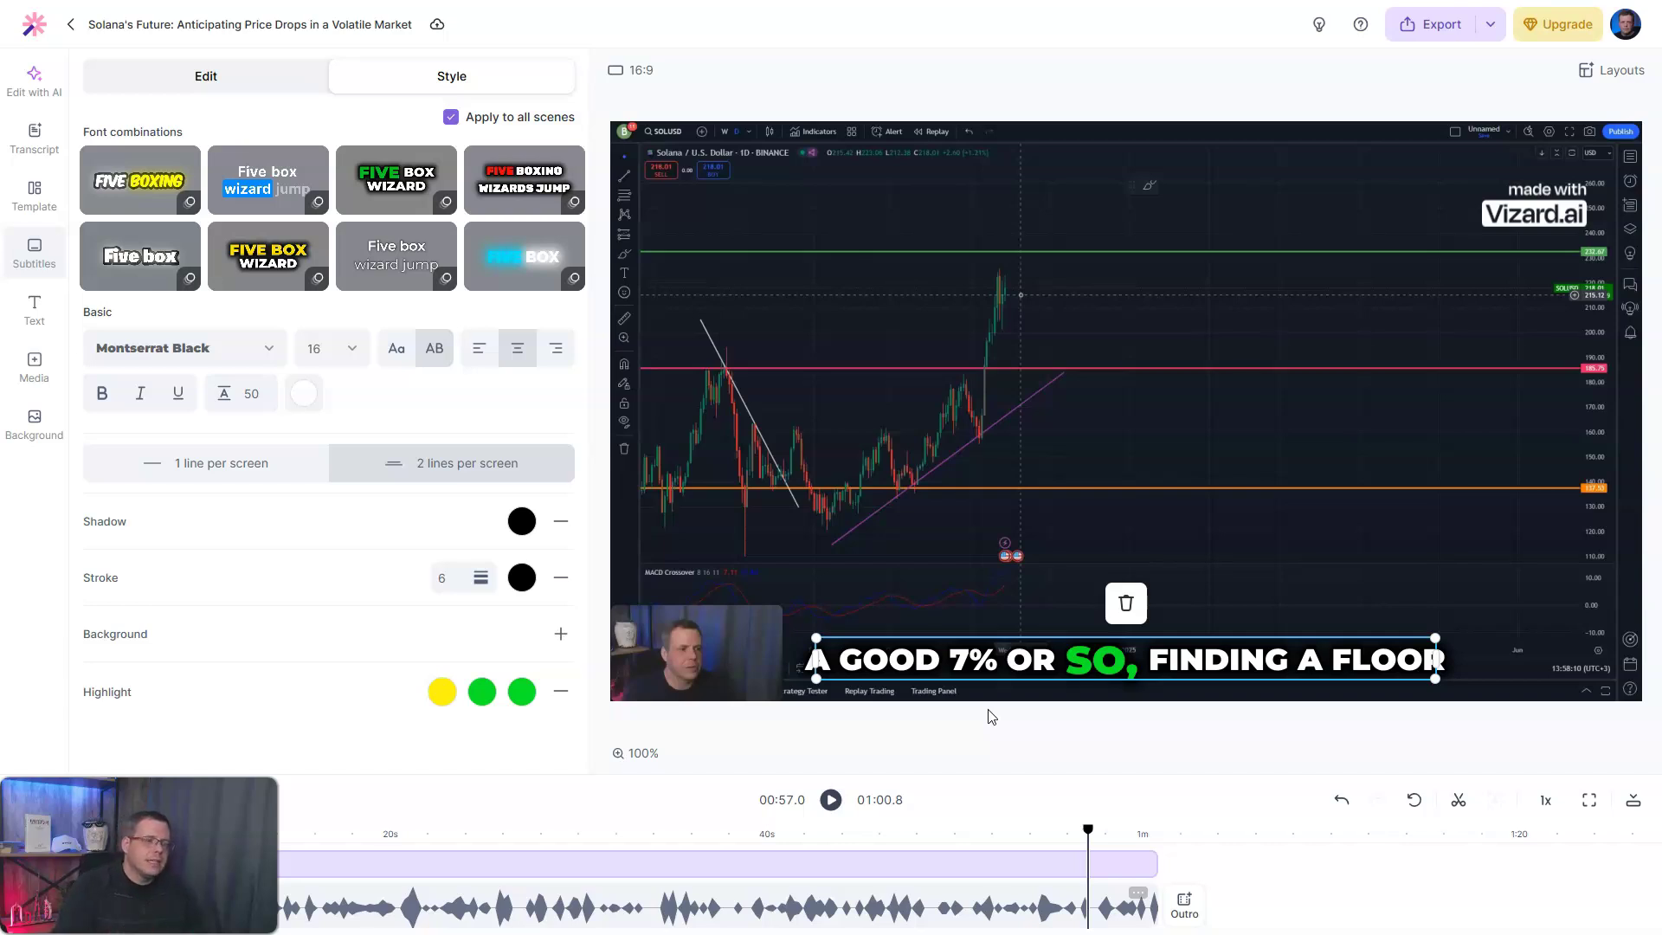
left_click(451, 115)
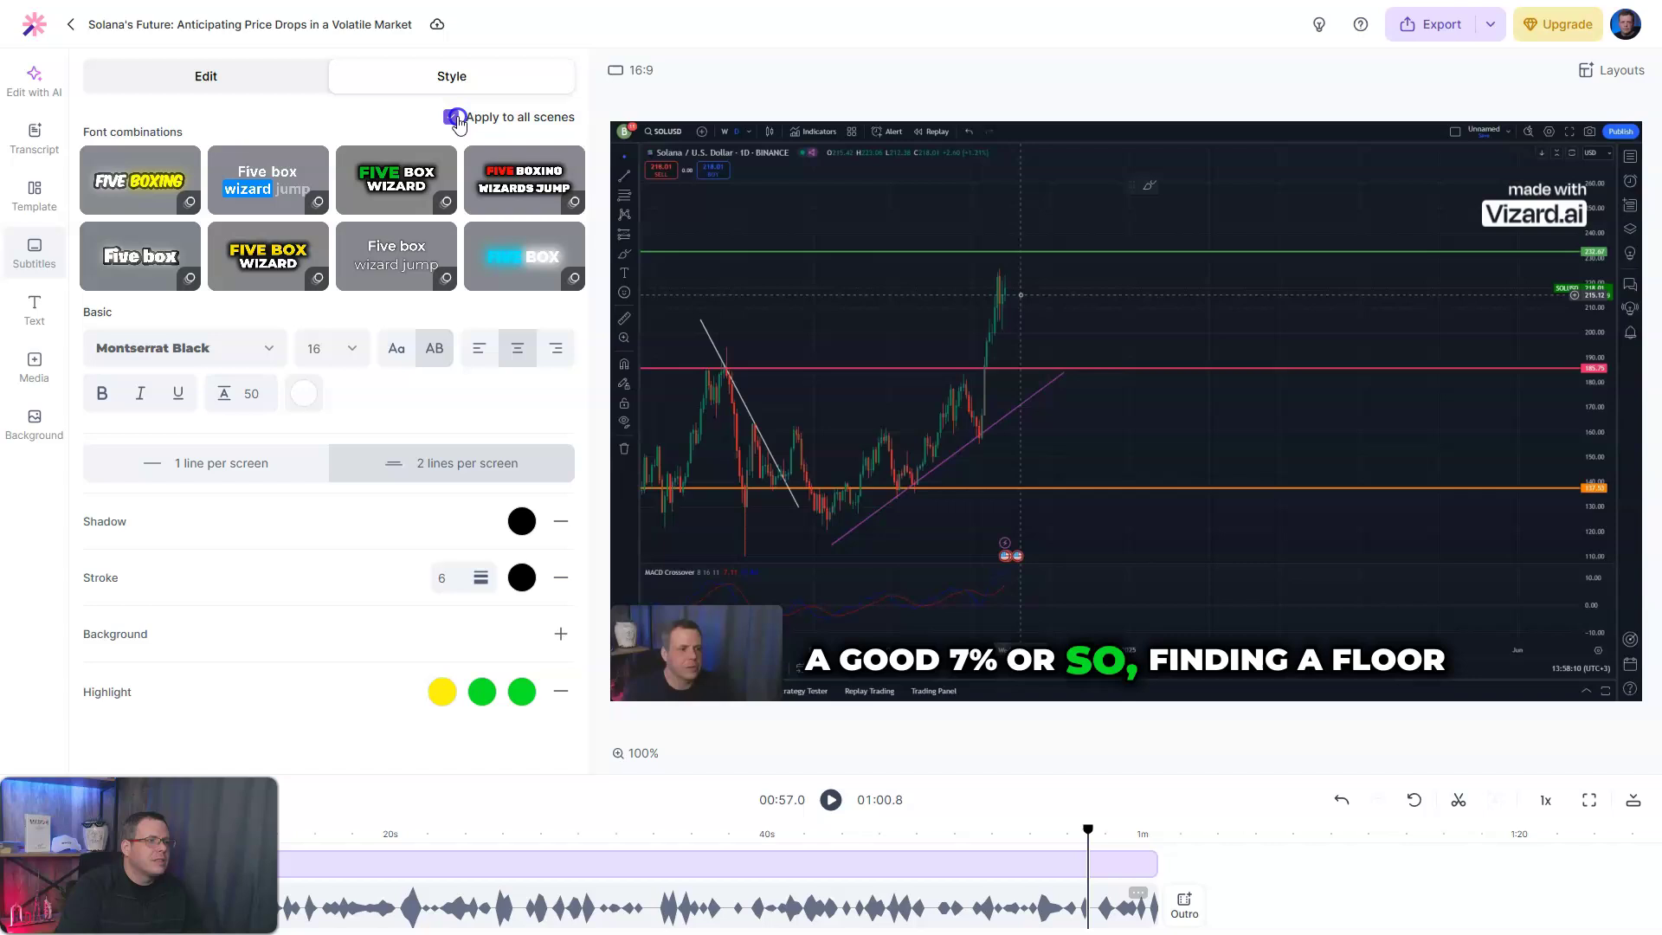
left_click(985, 576)
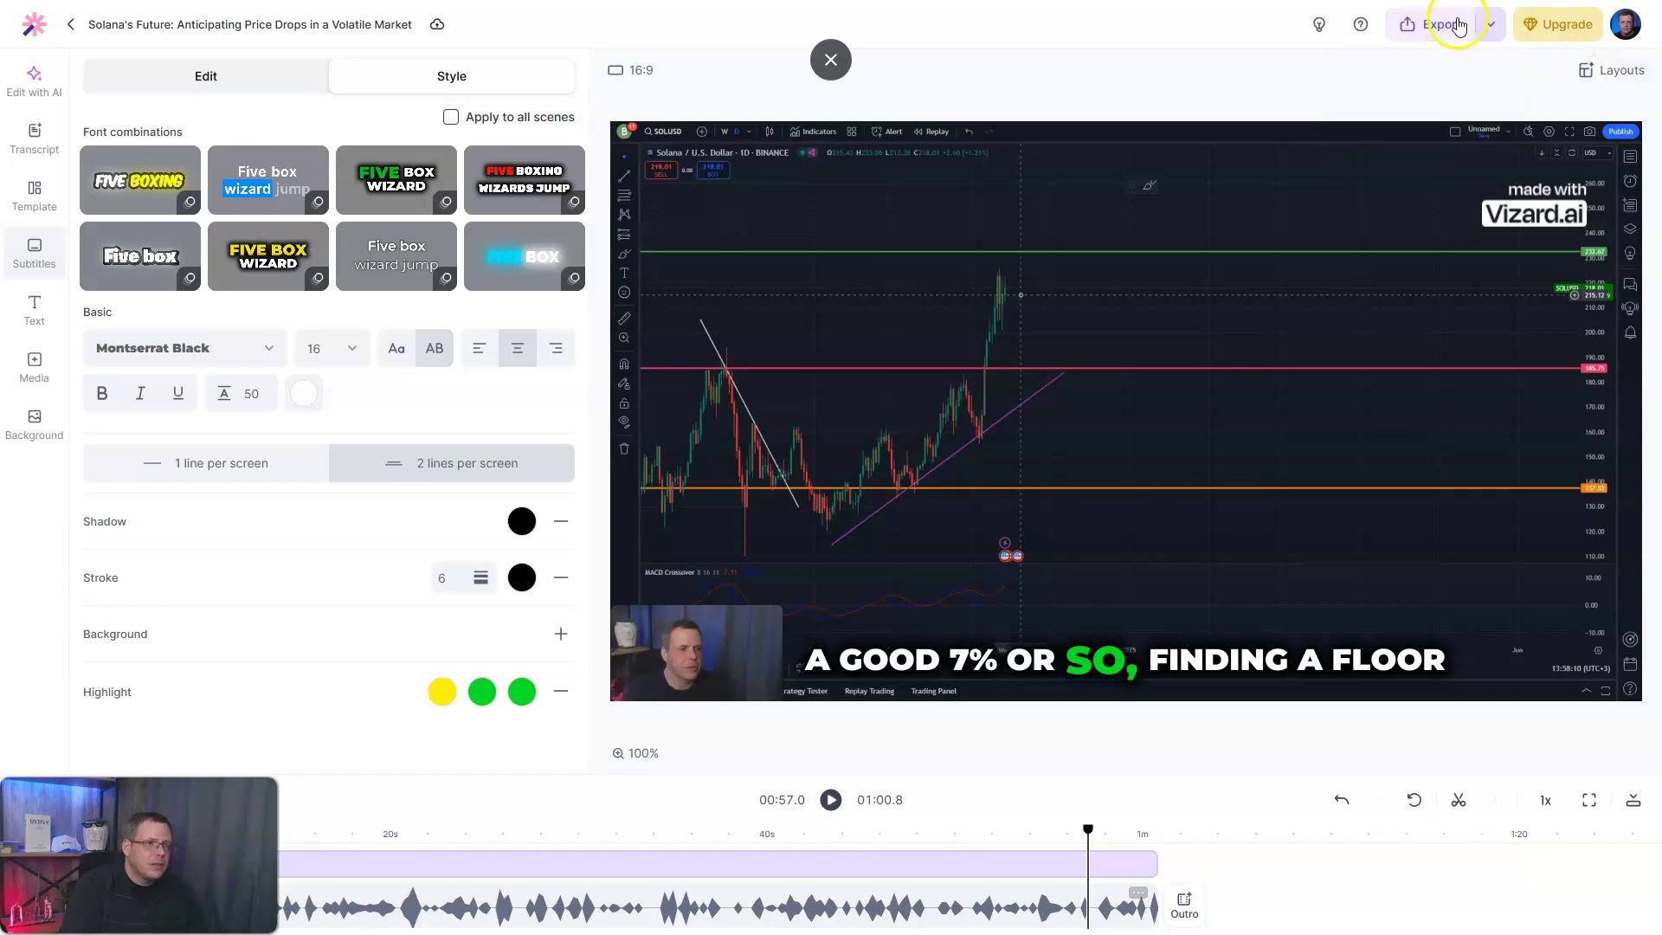
left_click(1491, 24)
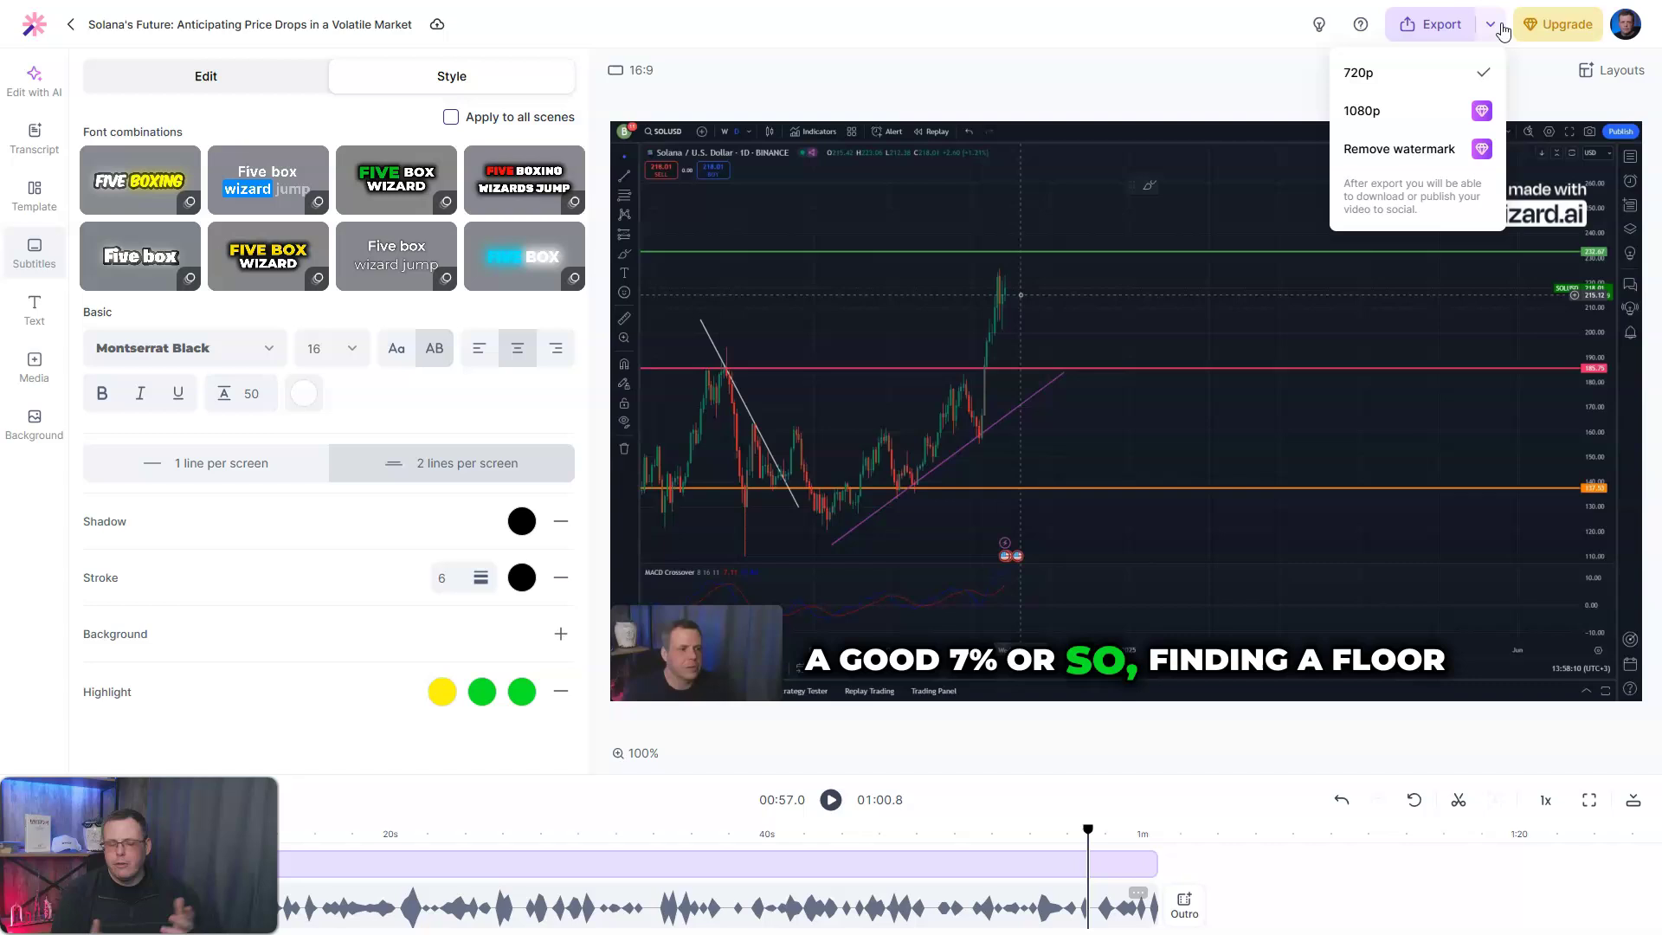
left_click(1235, 130)
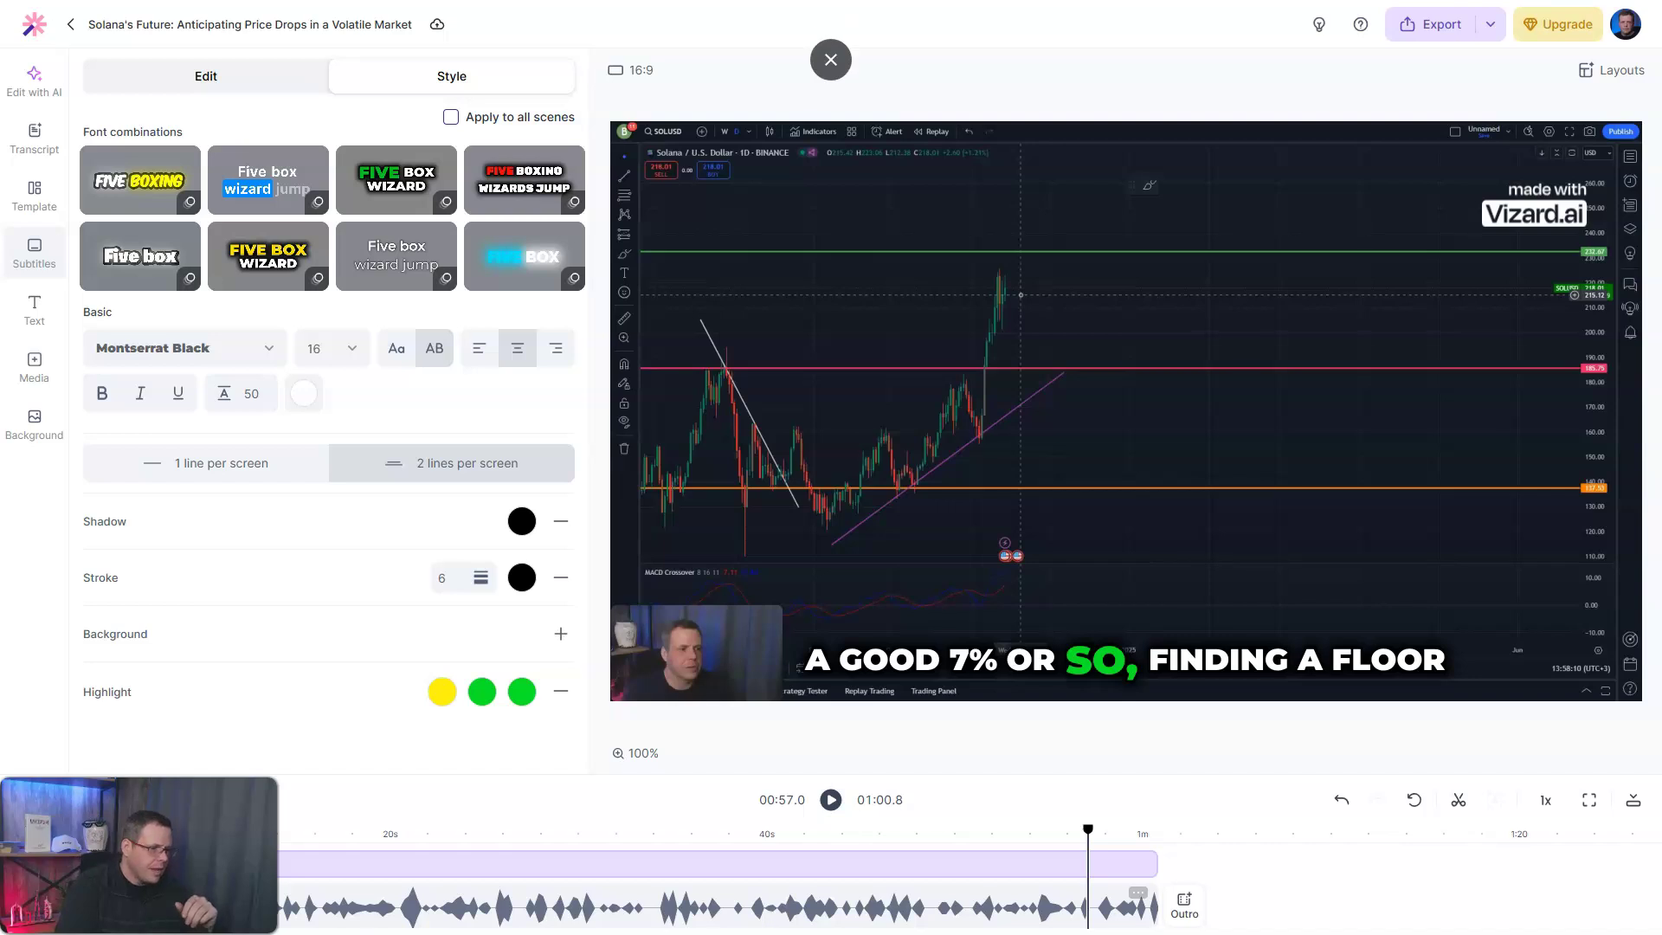
Browse the Pexels stock media library, then apply AI Add B-rolls to the Solana clip
left_click(35, 369)
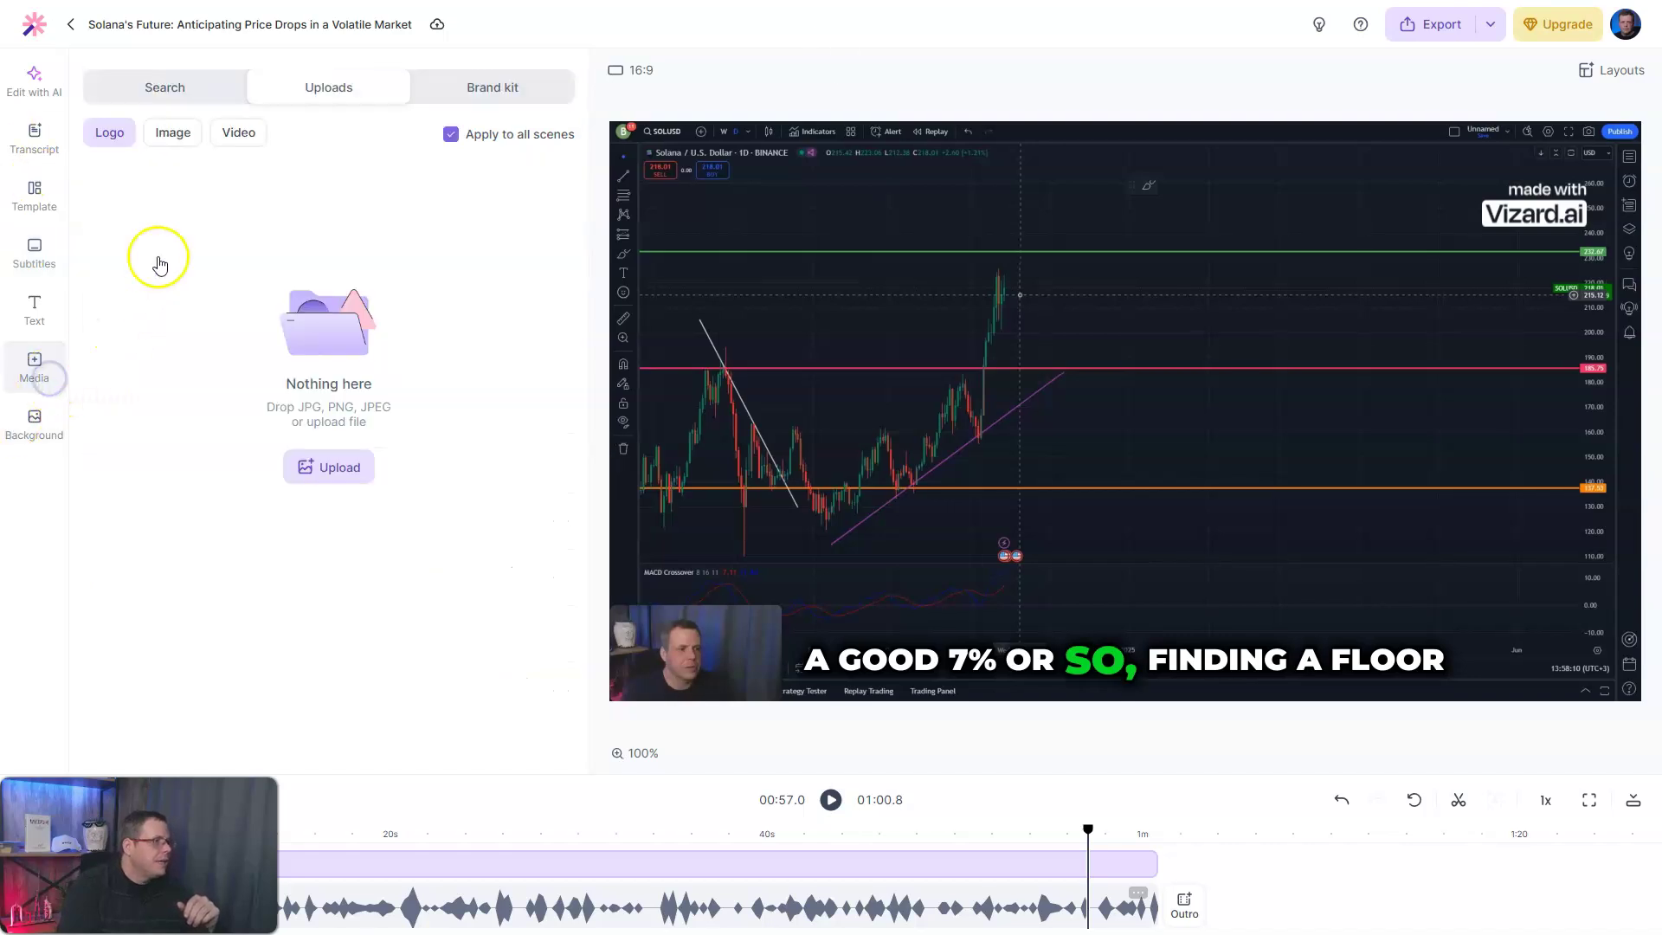
left_click(167, 87)
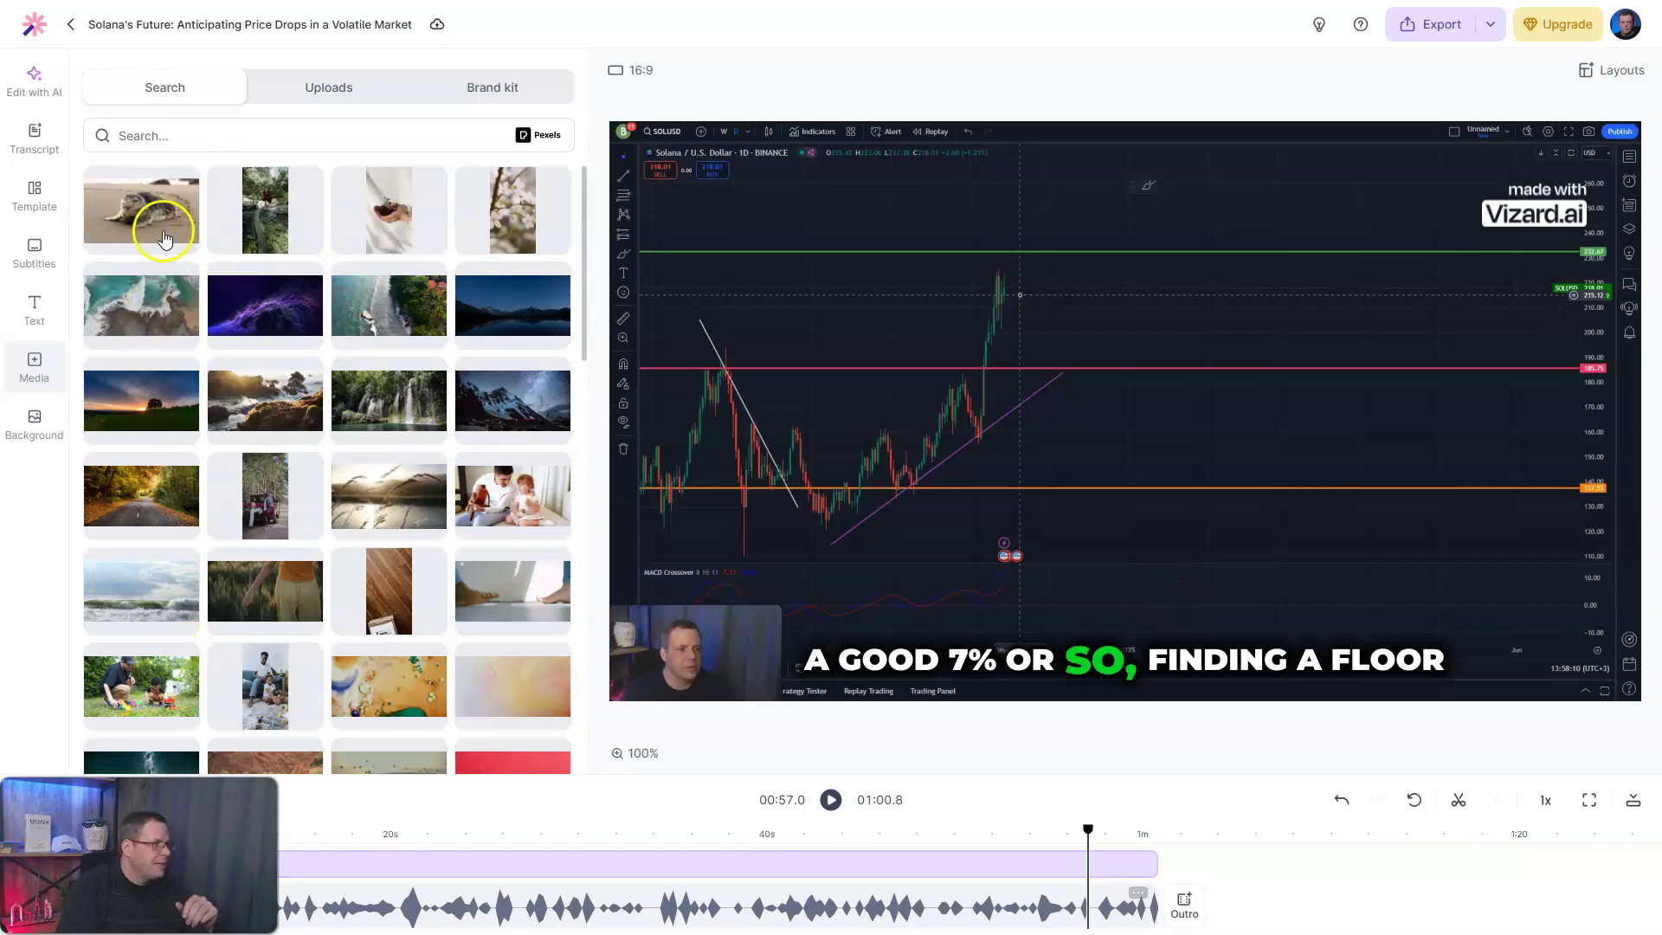
left_click(34, 81)
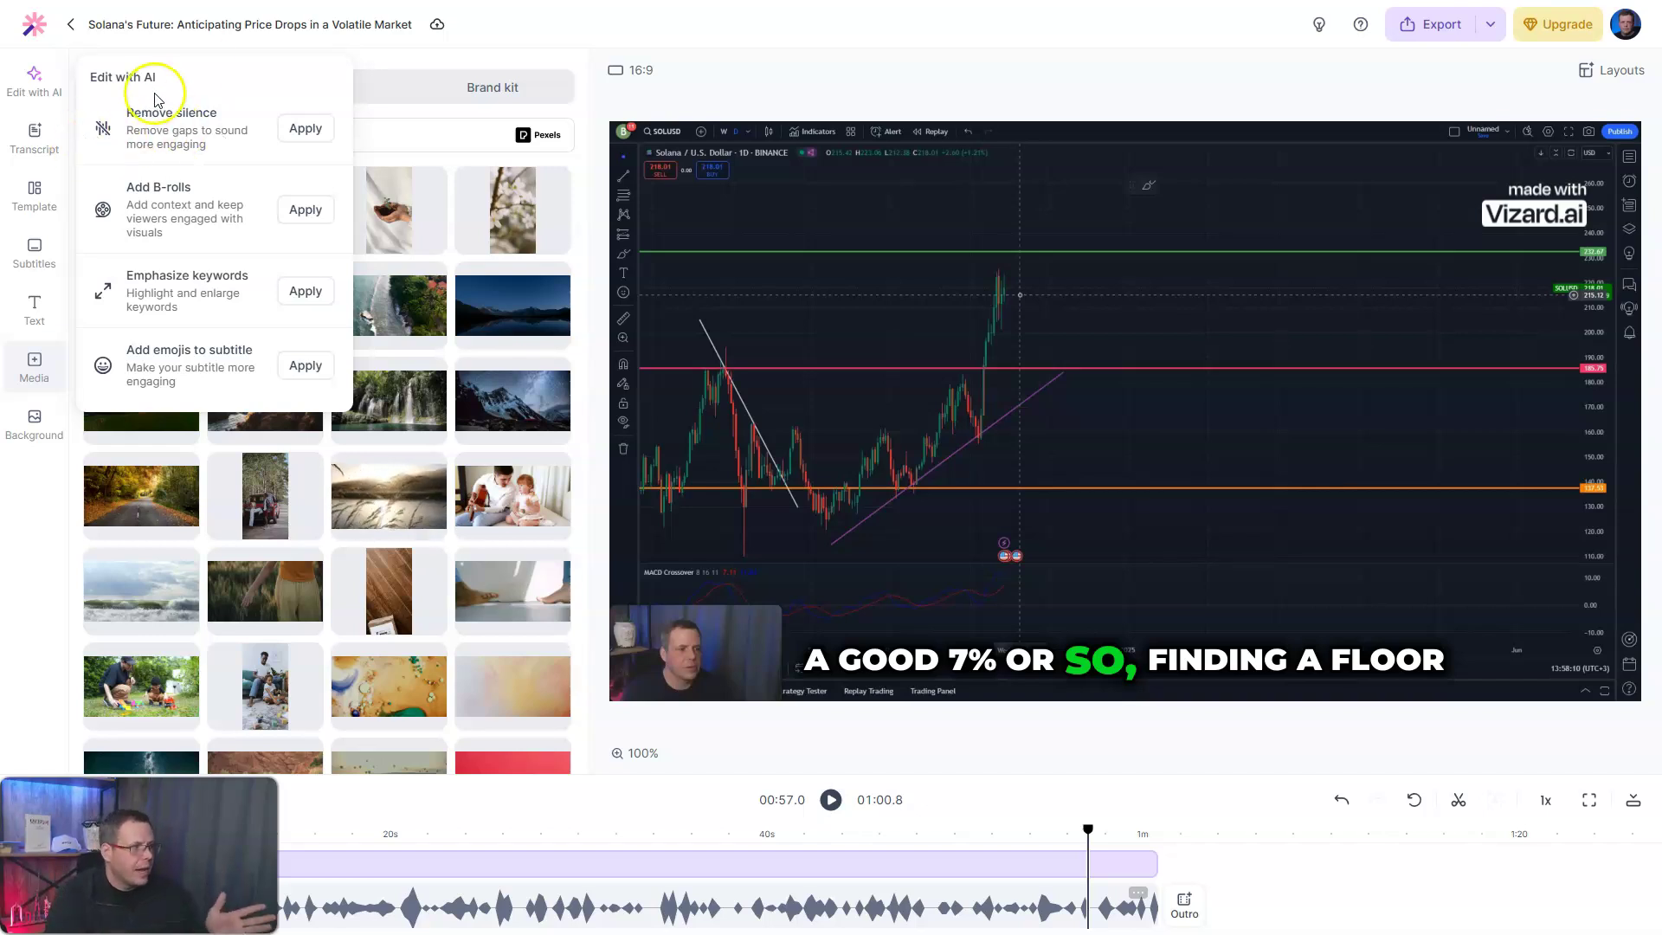
left_click(295, 221)
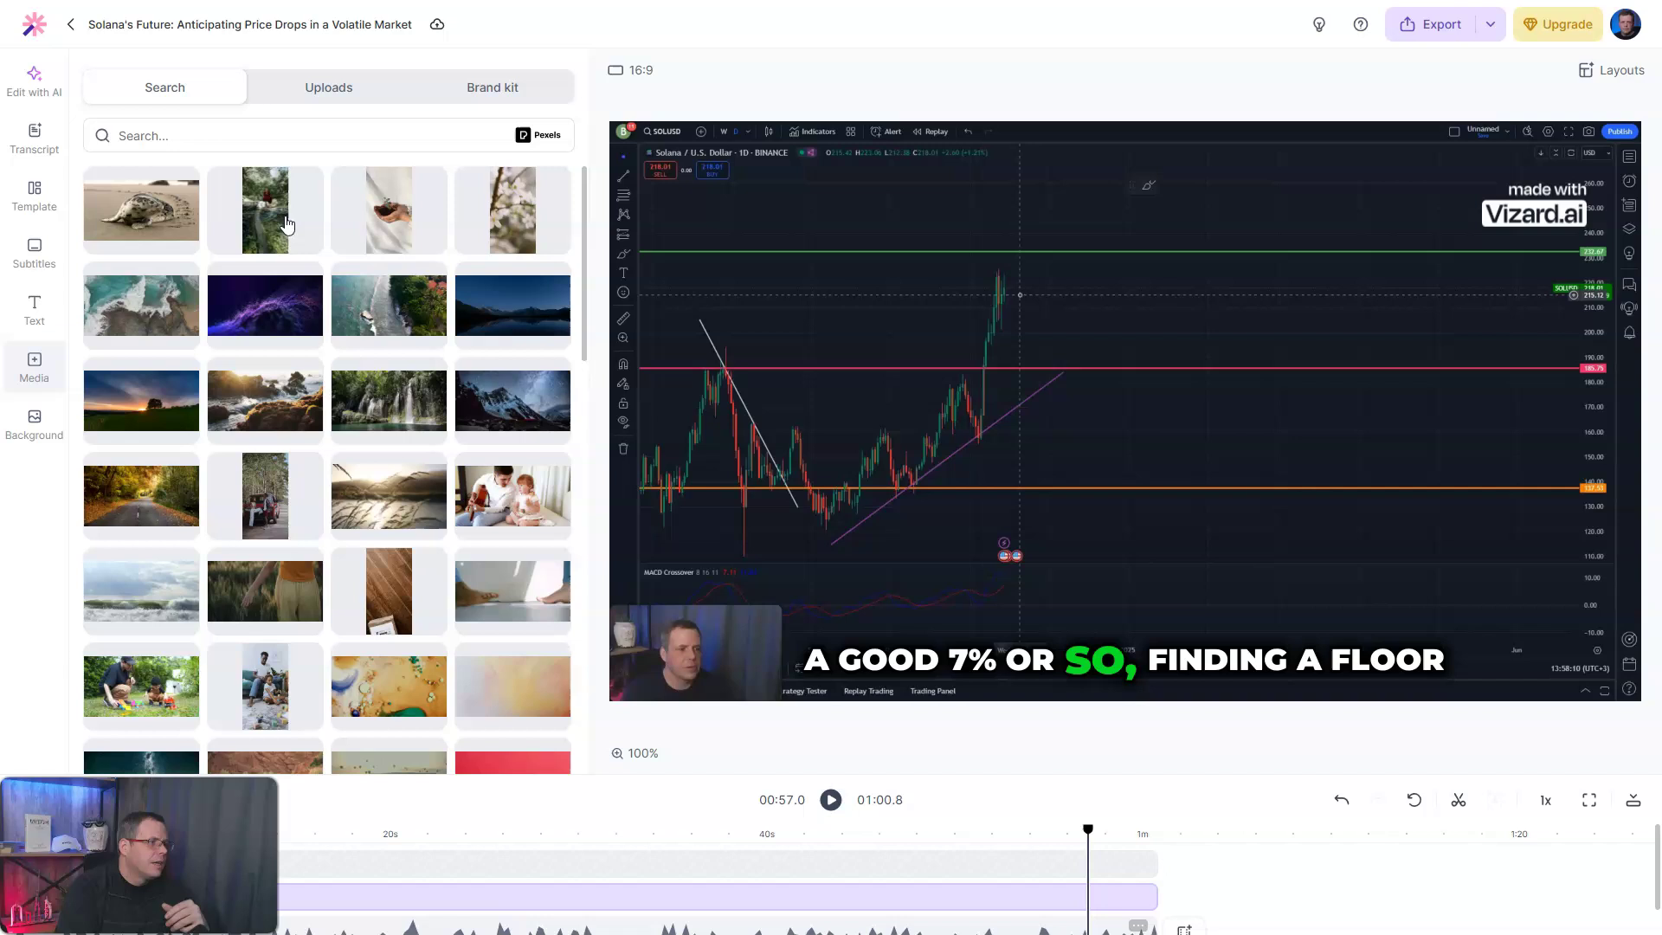
Search stock media for "stock market" and add a resulting clip as B-roll
left_click(188, 135)
type("stock marke")
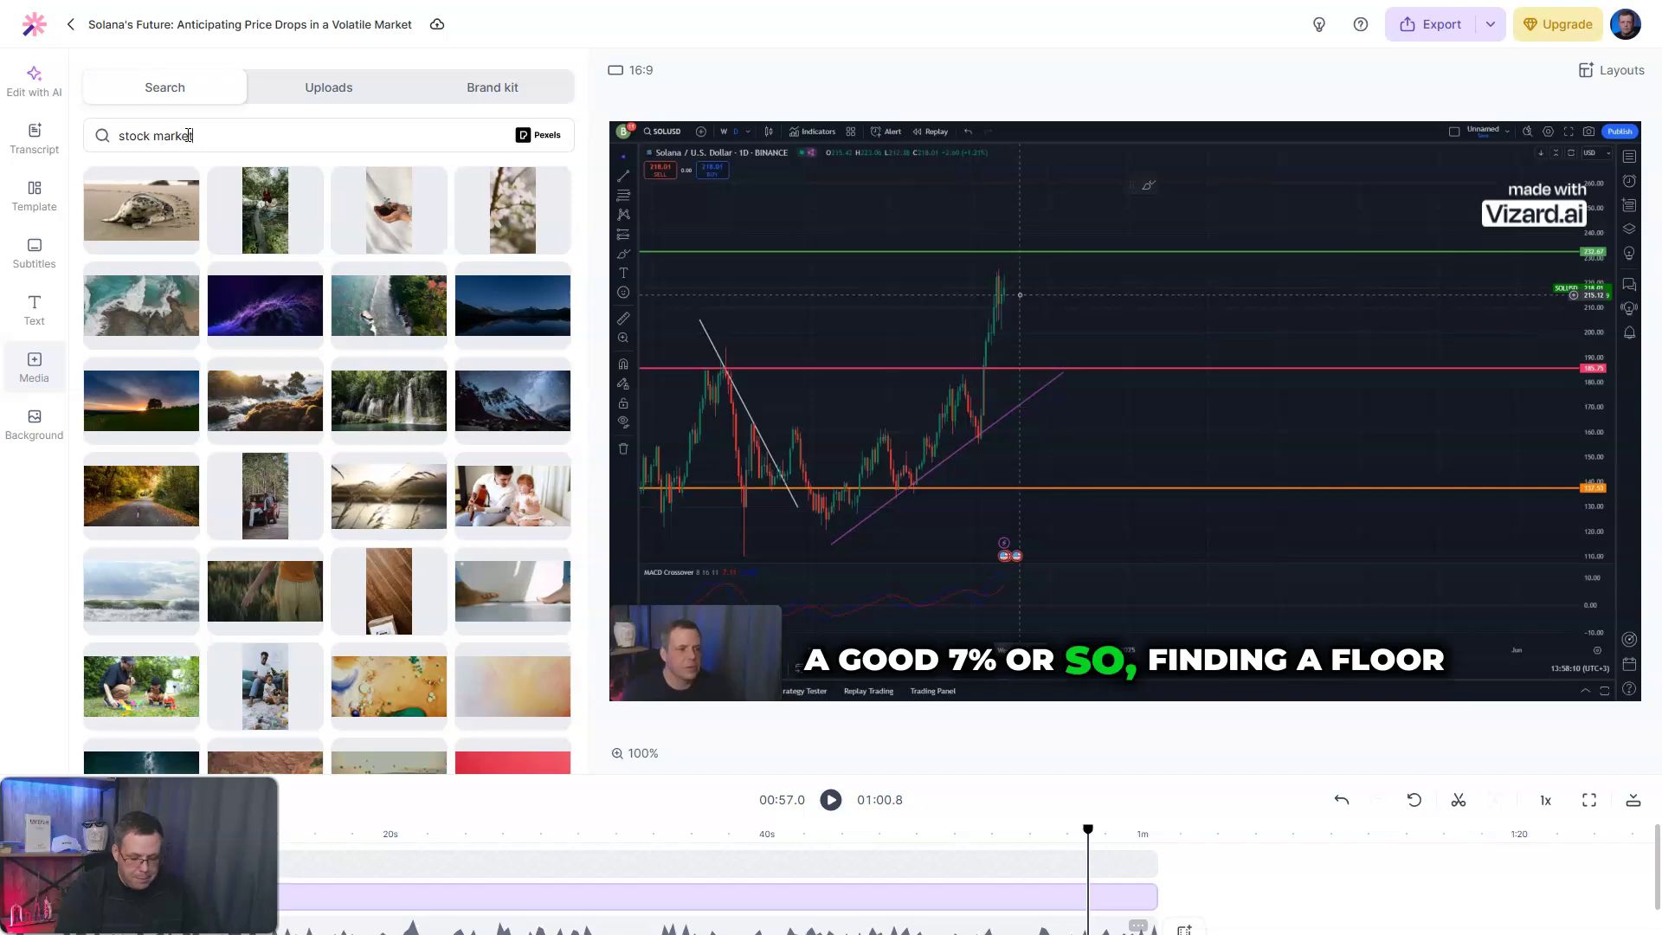
key("Return")
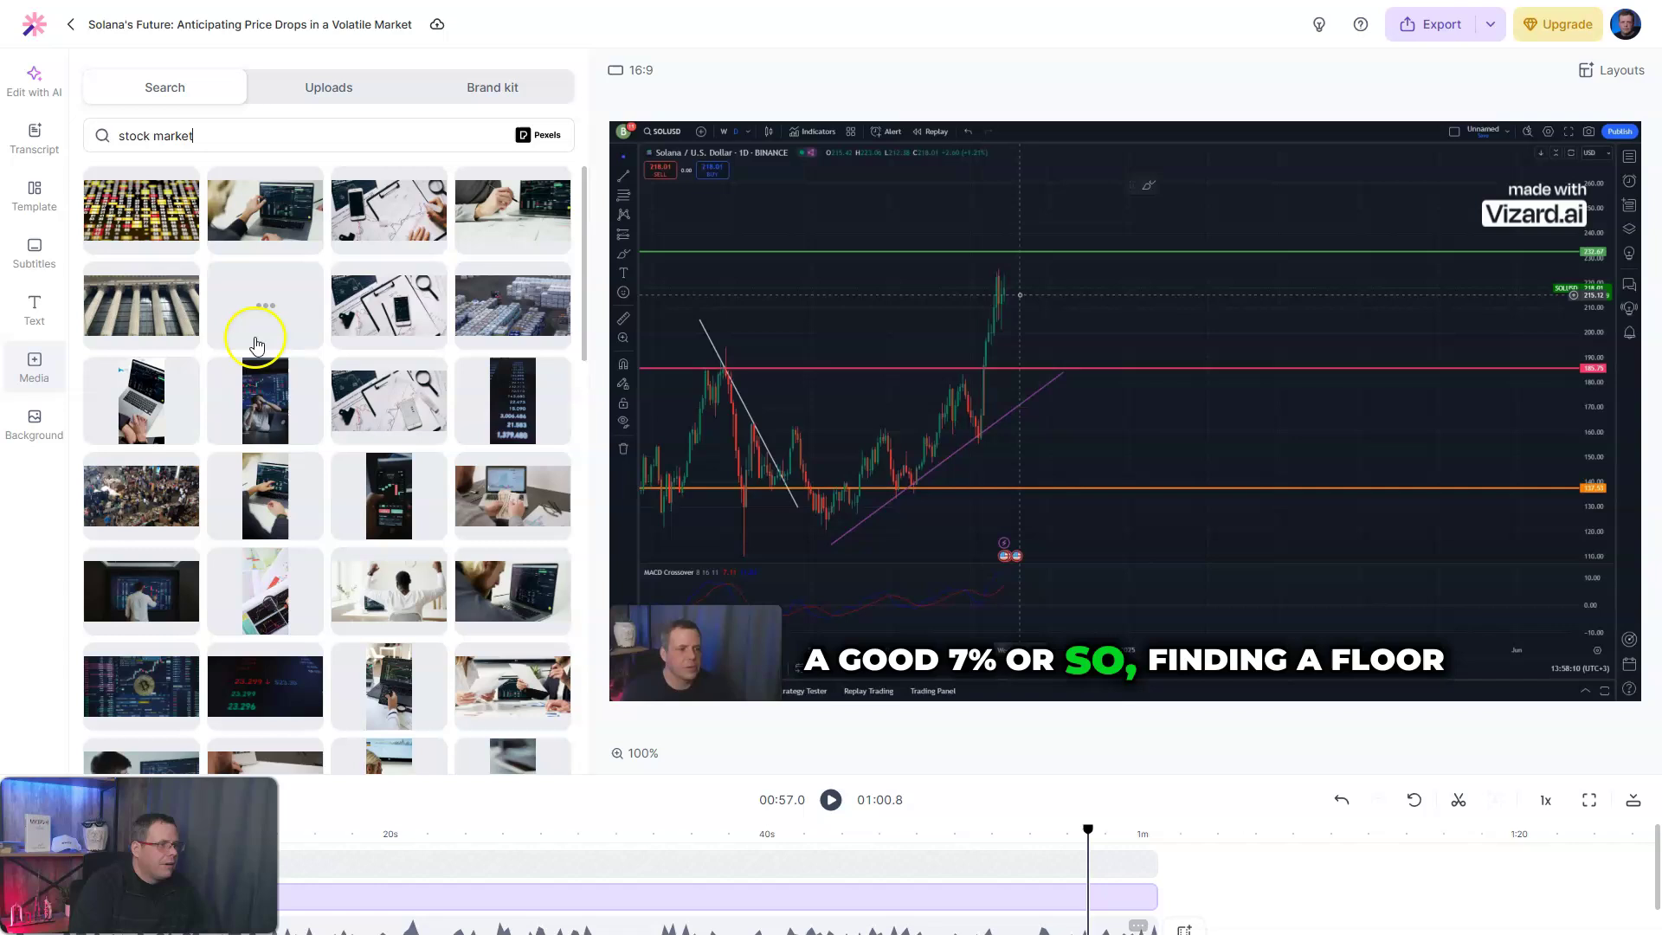
left_click(265, 305)
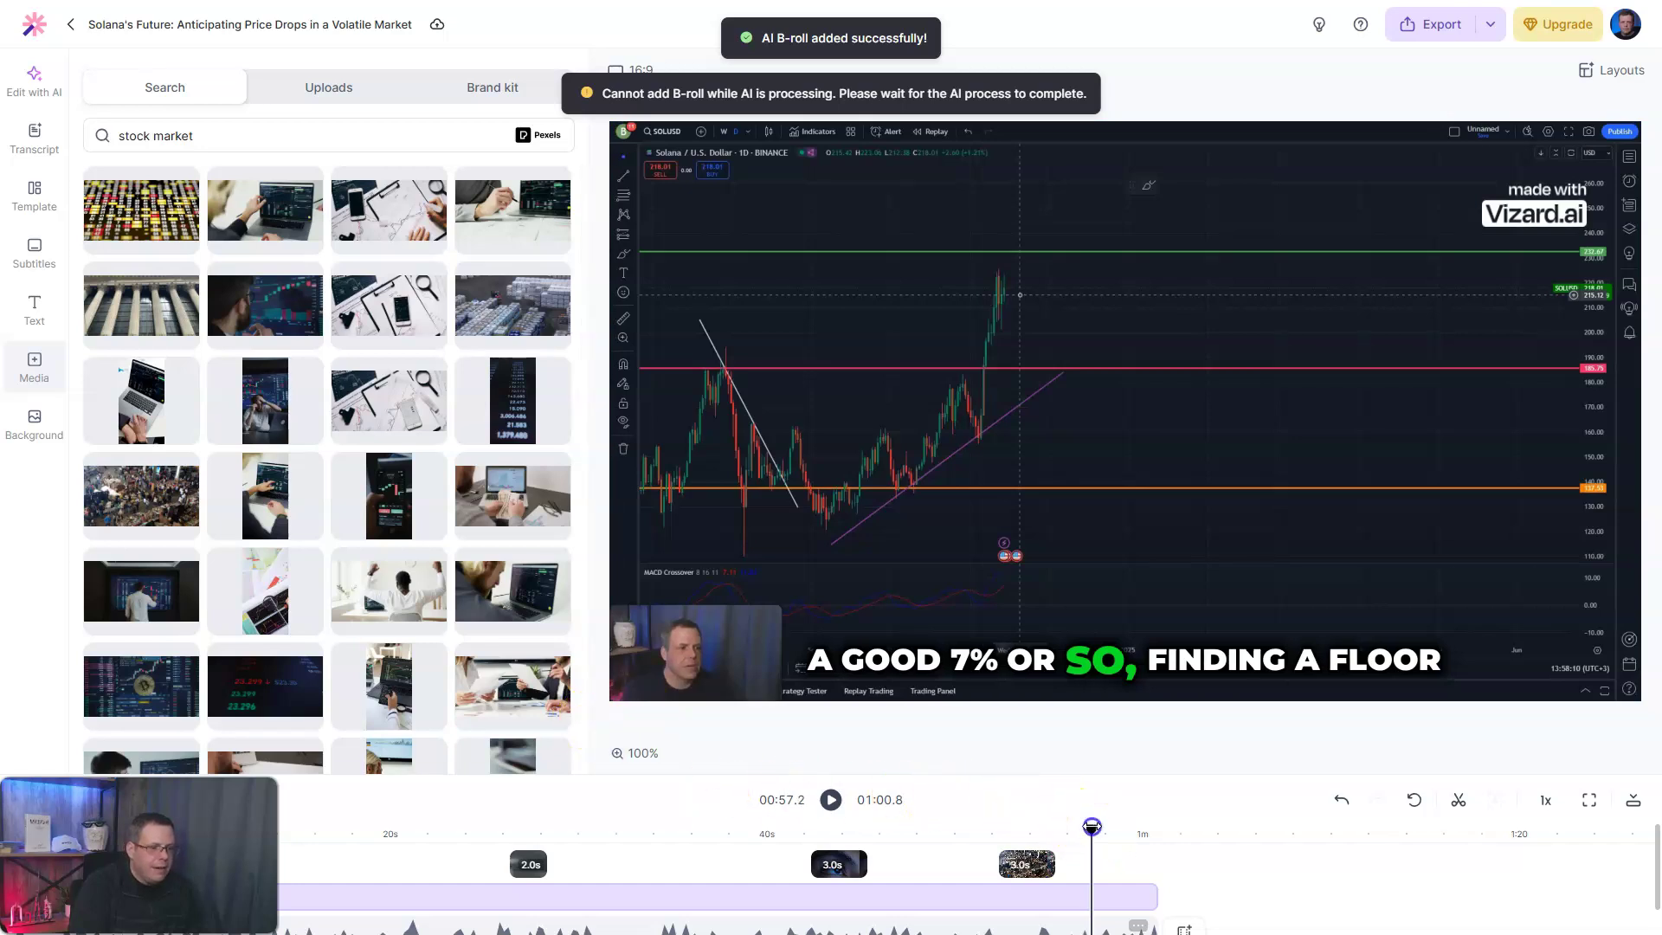
Preview the B-roll from about 26 seconds, then insert a stock market clip there
left_click_drag(1092, 827, 1011, 851)
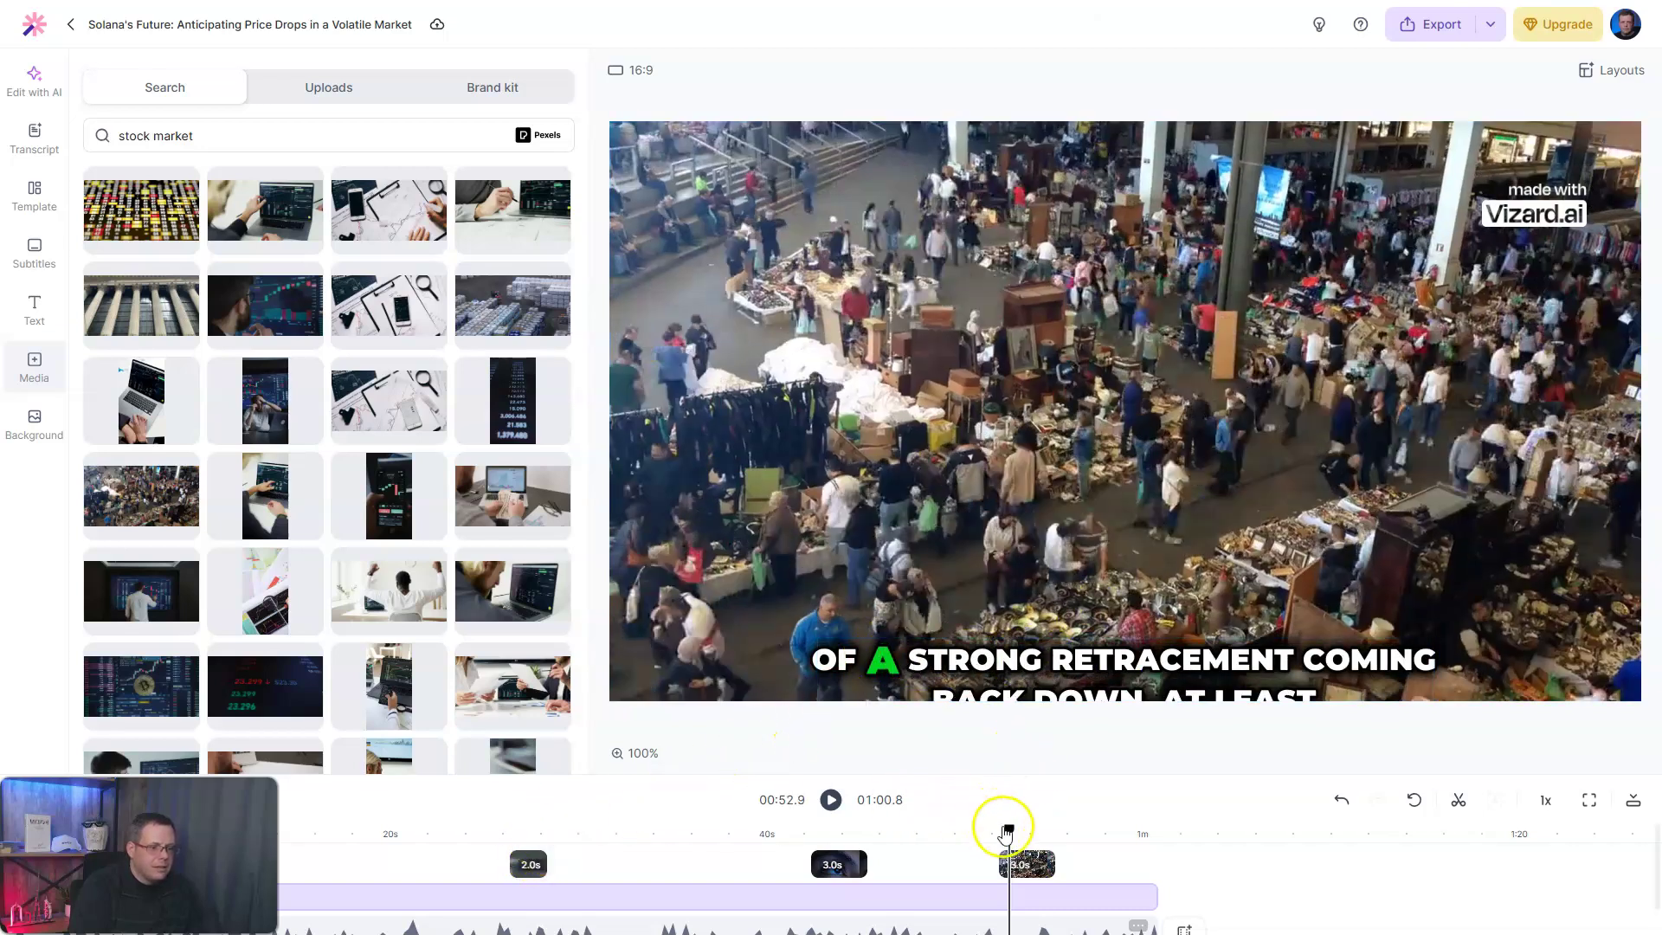
left_click_drag(1008, 828, 517, 844)
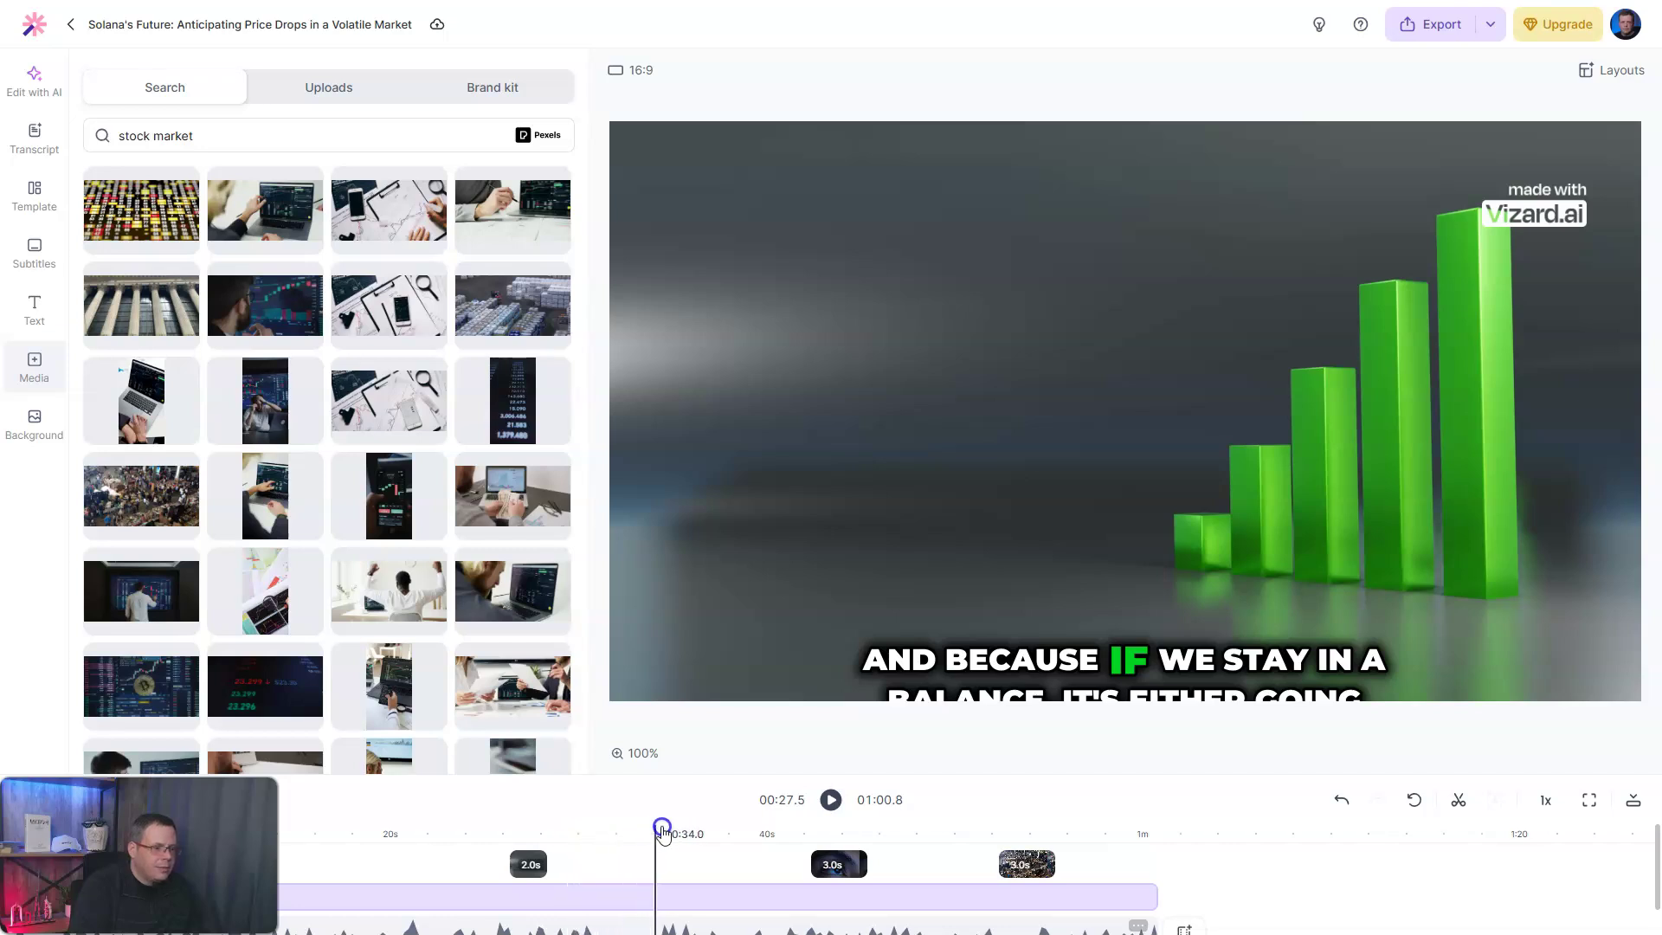
mouse_move(801, 820)
left_mouse_down()
mouse_move(501, 842)
mouse_move(515, 833)
left_mouse_up()
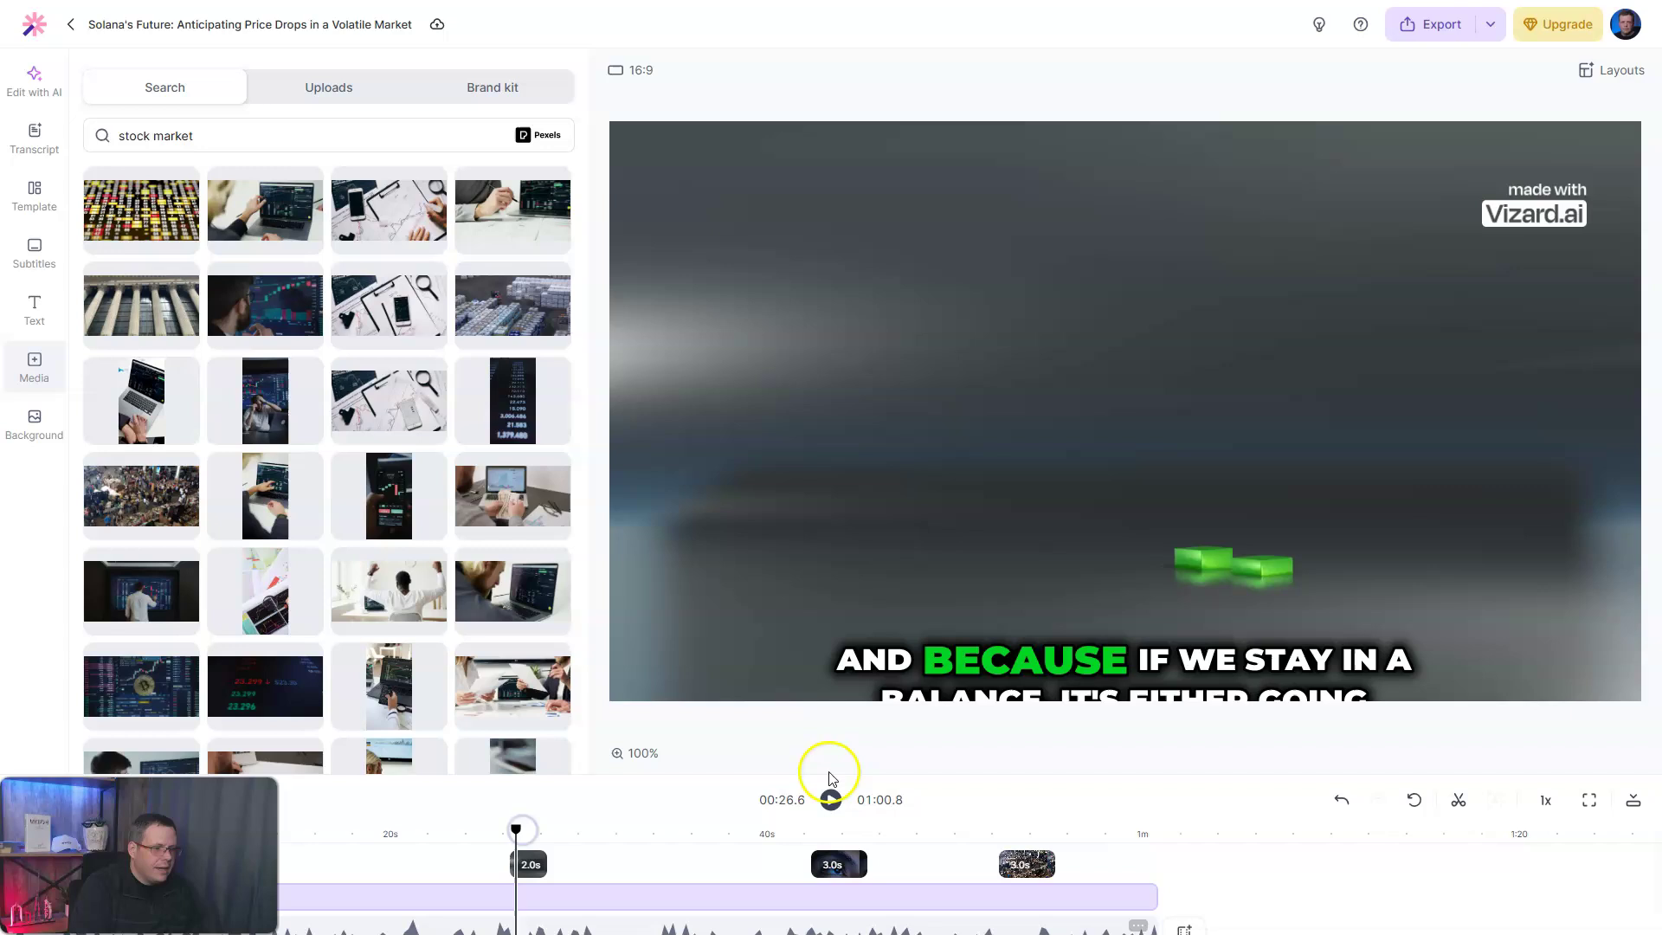
left_click(831, 801)
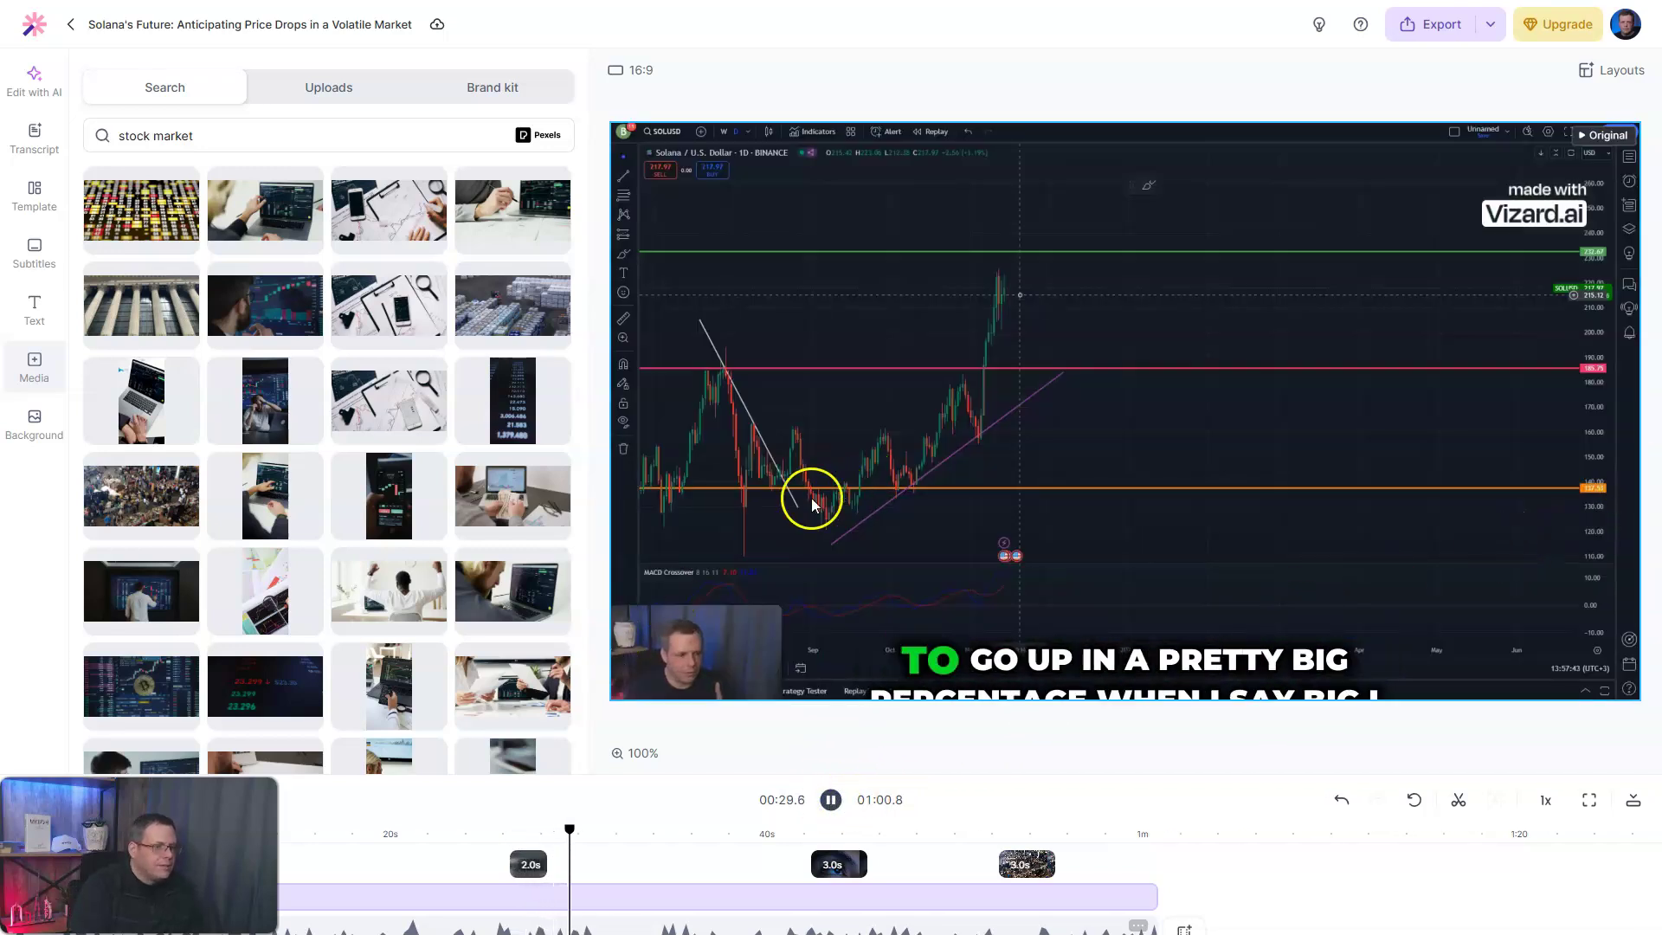
left_click(290, 679)
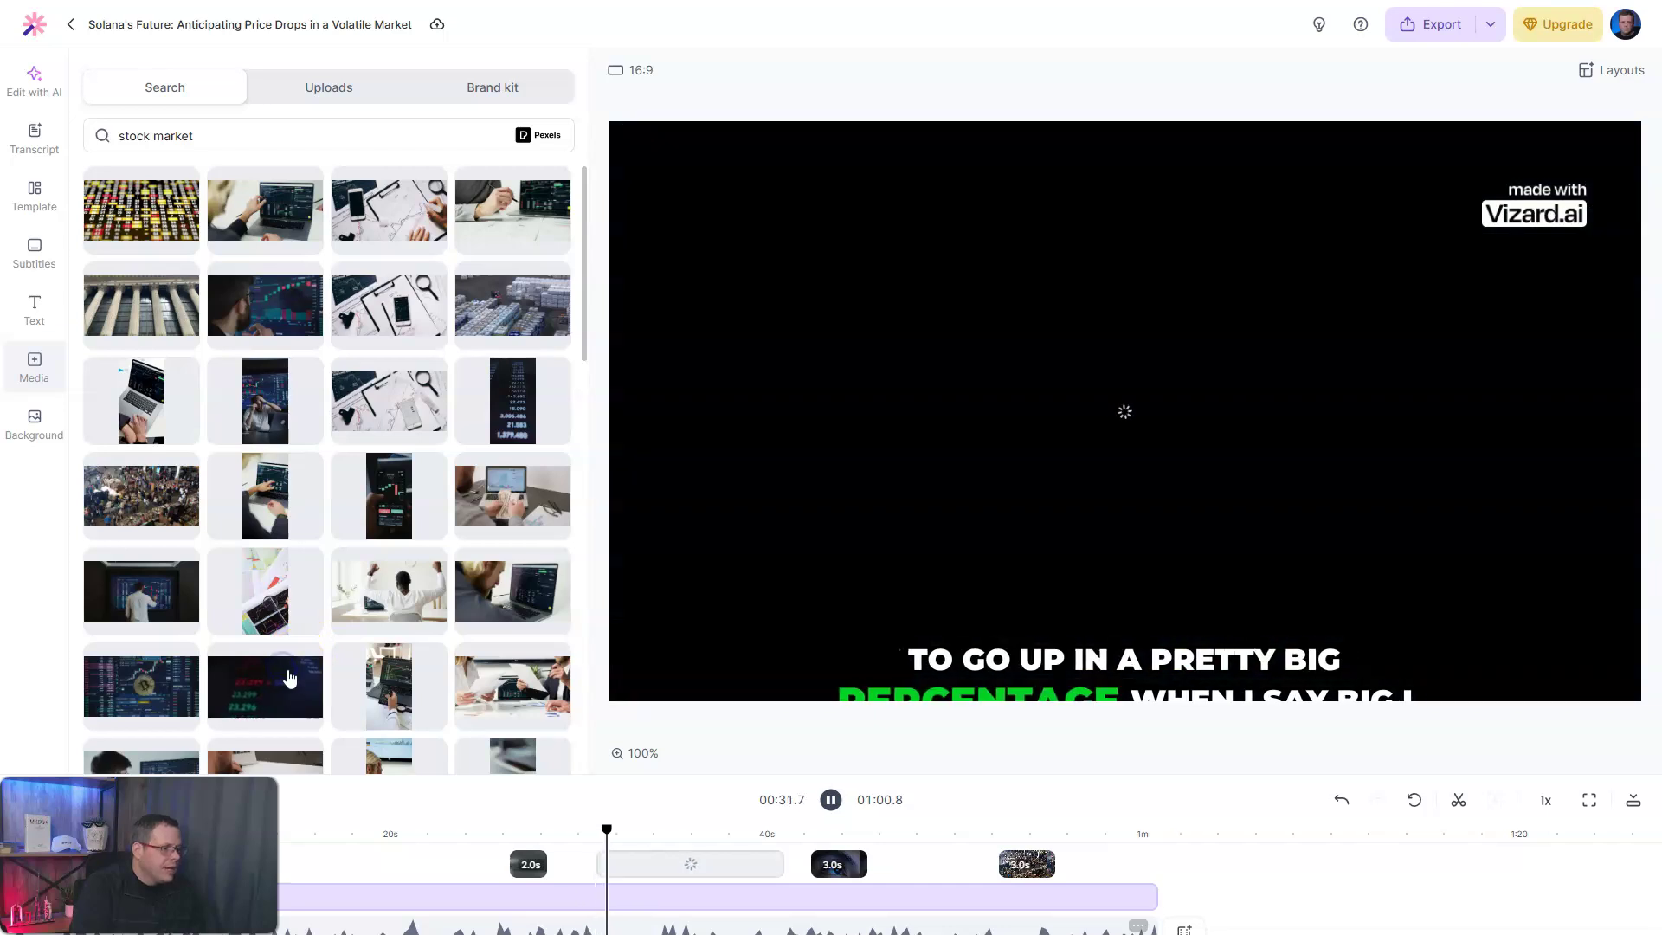